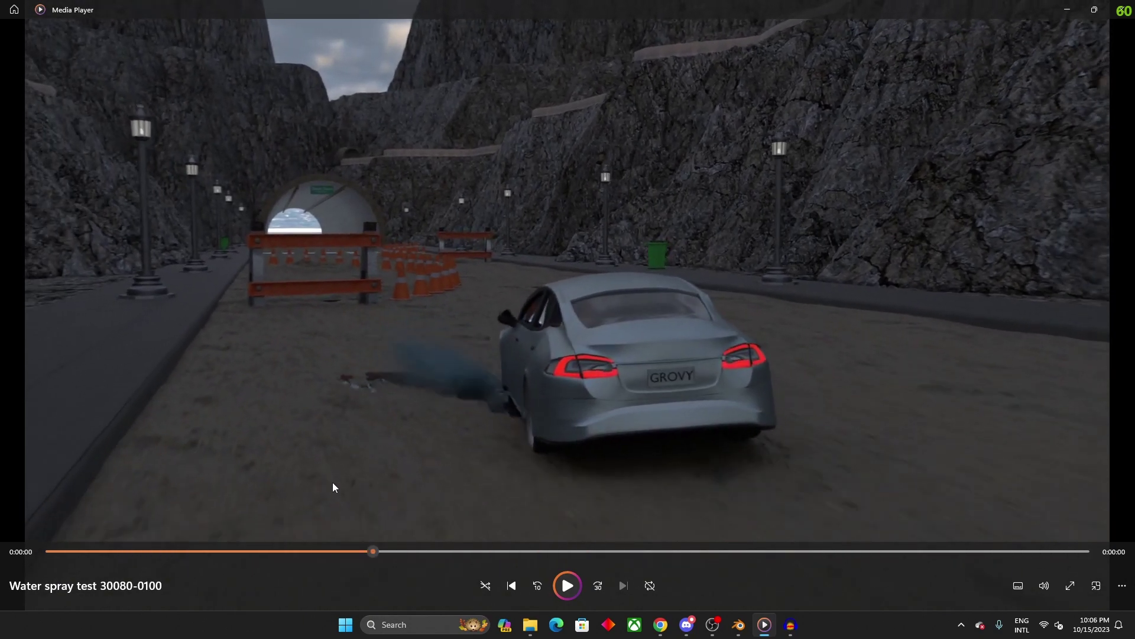
Scrub the water spray render back near its start, and switch to Blender to inspect the particle simulation from several angles
left_click_drag(336, 544, 9, 446)
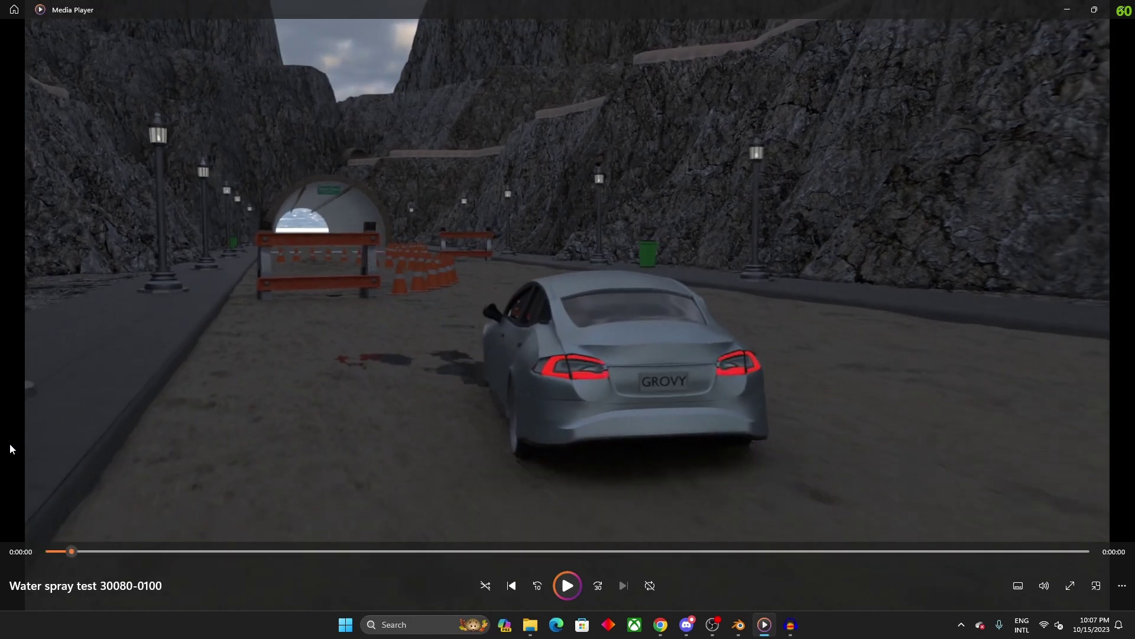
left_click(738, 625)
scroll(536, 182, "down", 5)
mouse_move(536, 183)
middle_mouse_down()
mouse_move(662, 180)
mouse_move(506, 161)
mouse_move(560, 170)
mouse_move(558, 181)
middle_mouse_up()
scroll(558, 181, "up", 4)
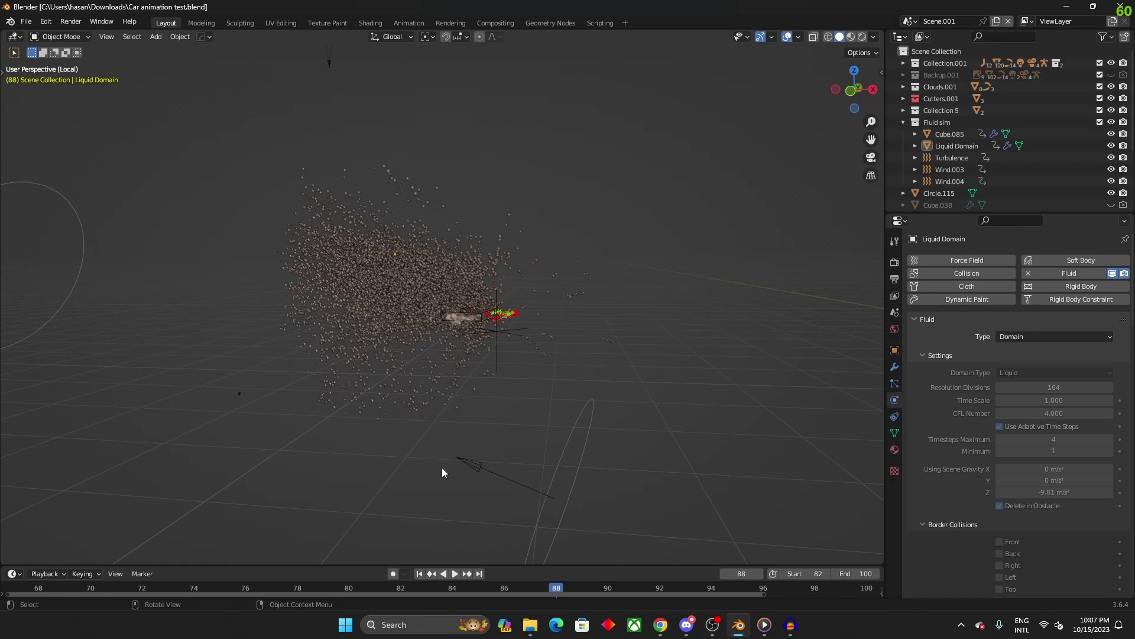
middle_click_drag(549, 421, 391, 213)
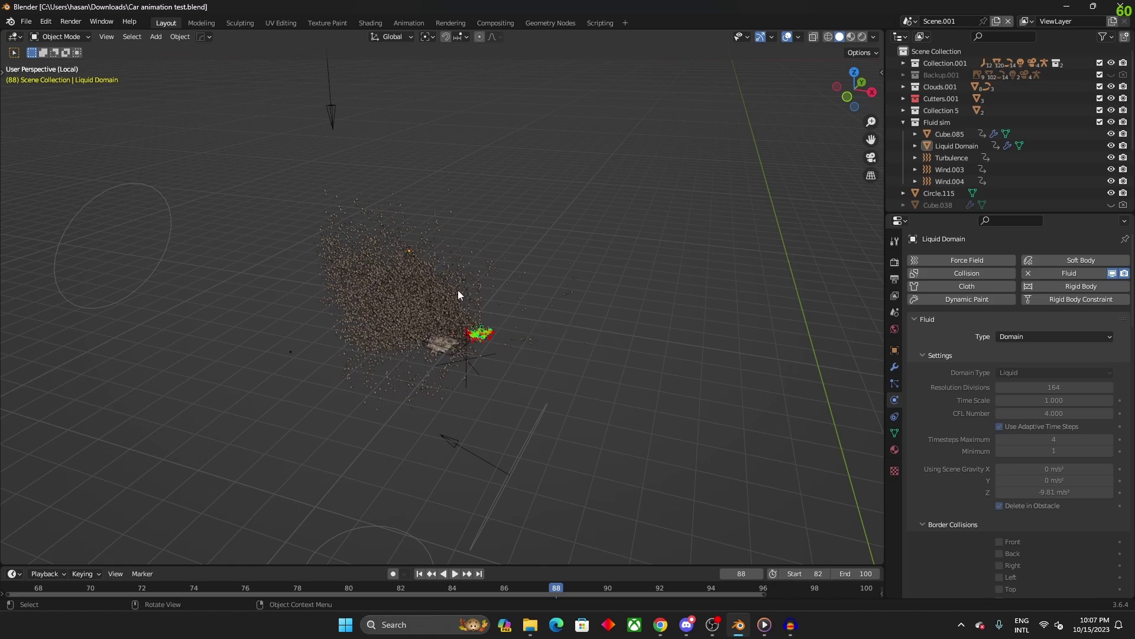
middle_click_drag(491, 388, 427, 342)
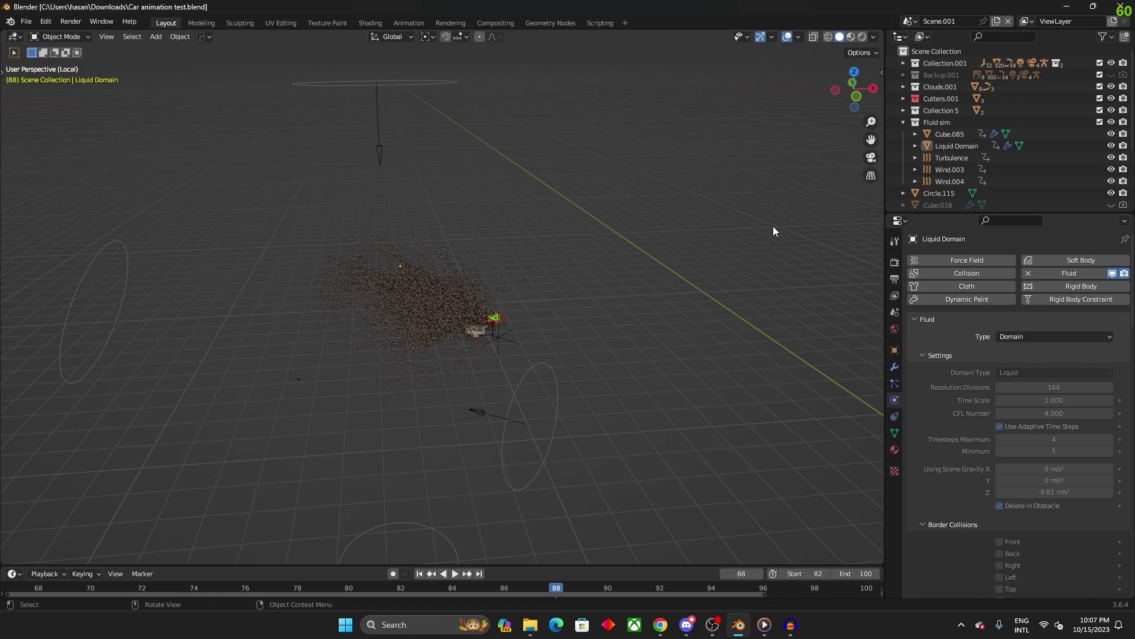
middle_click_drag(841, 117, 603, 219)
middle_click_drag(612, 371, 569, 340)
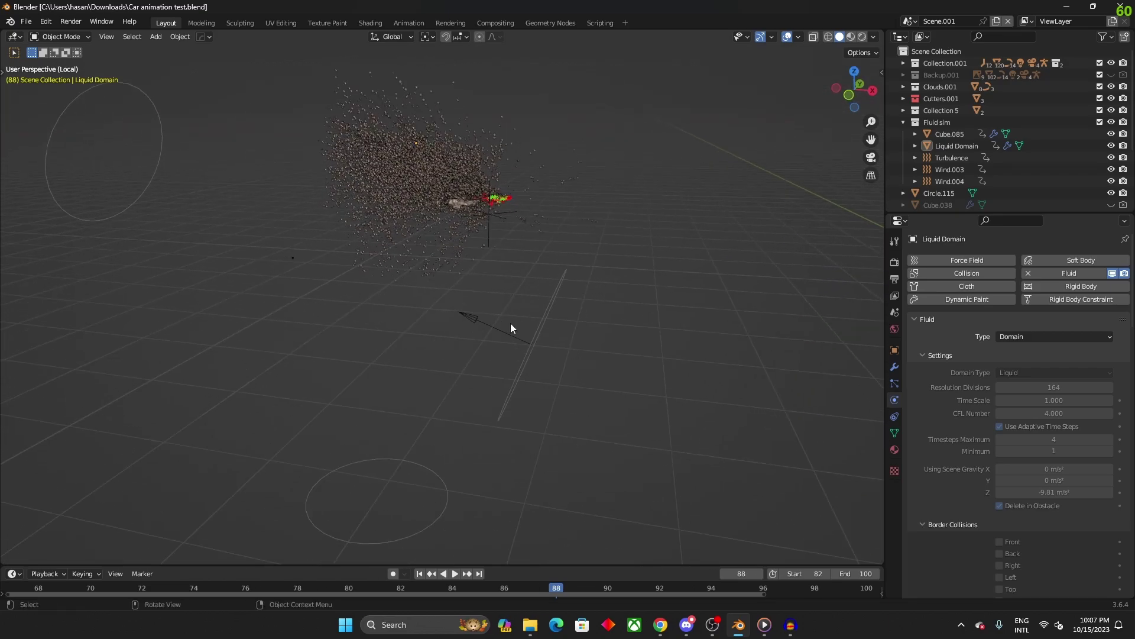
Select the Wind.003 force field below the particles and view it in front orthographic view
left_click(512, 324)
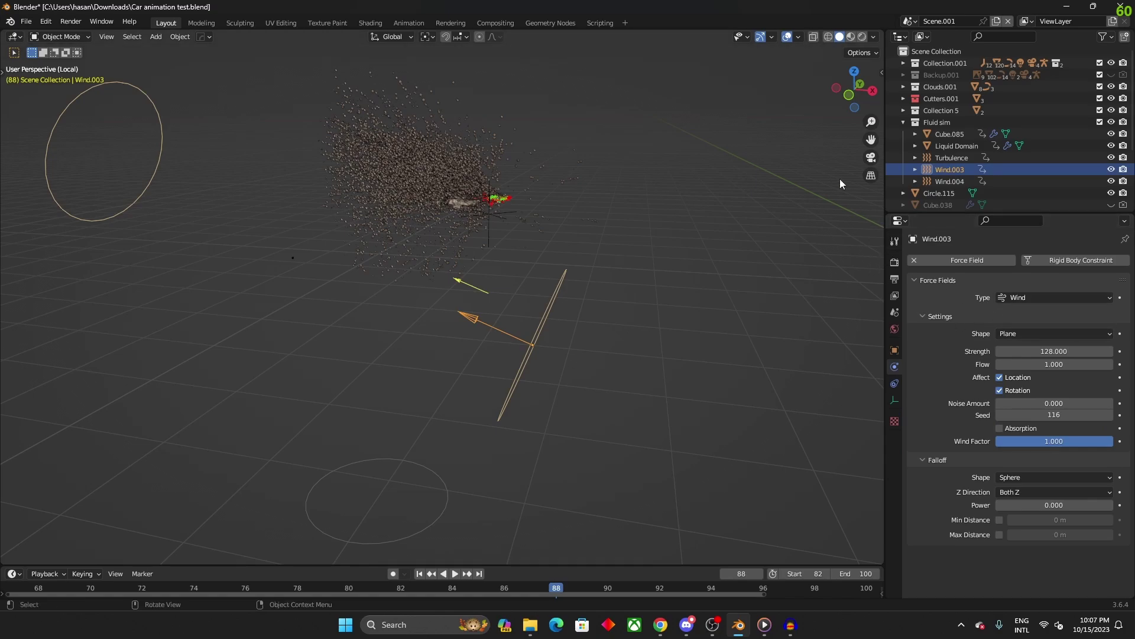
left_click(849, 95)
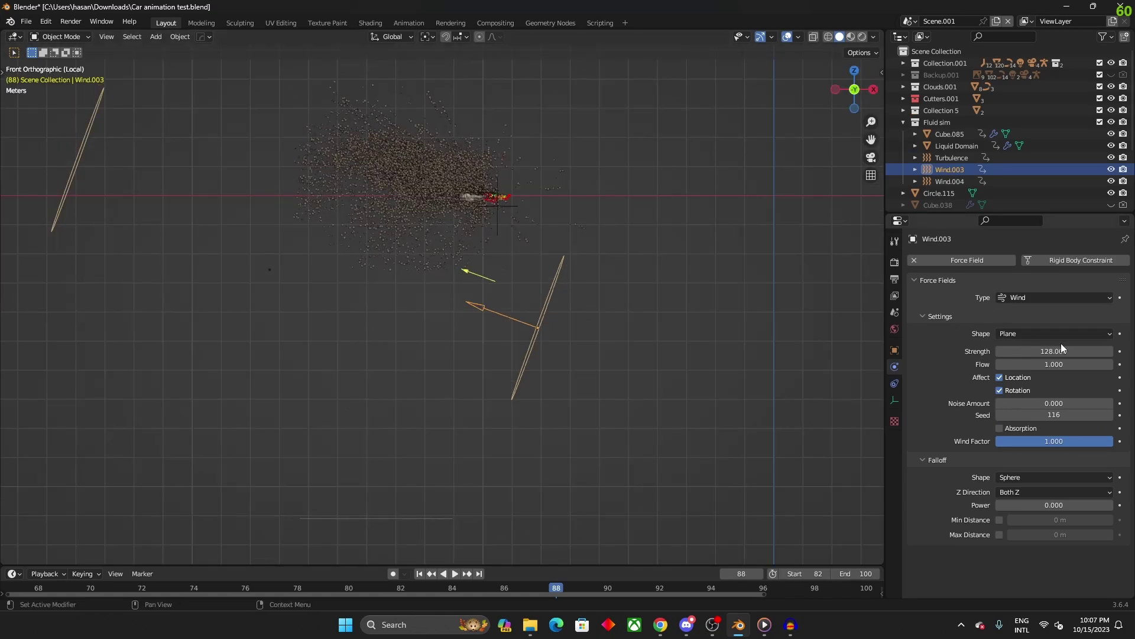
middle_click_drag(567, 291, 769, 453, "shift")
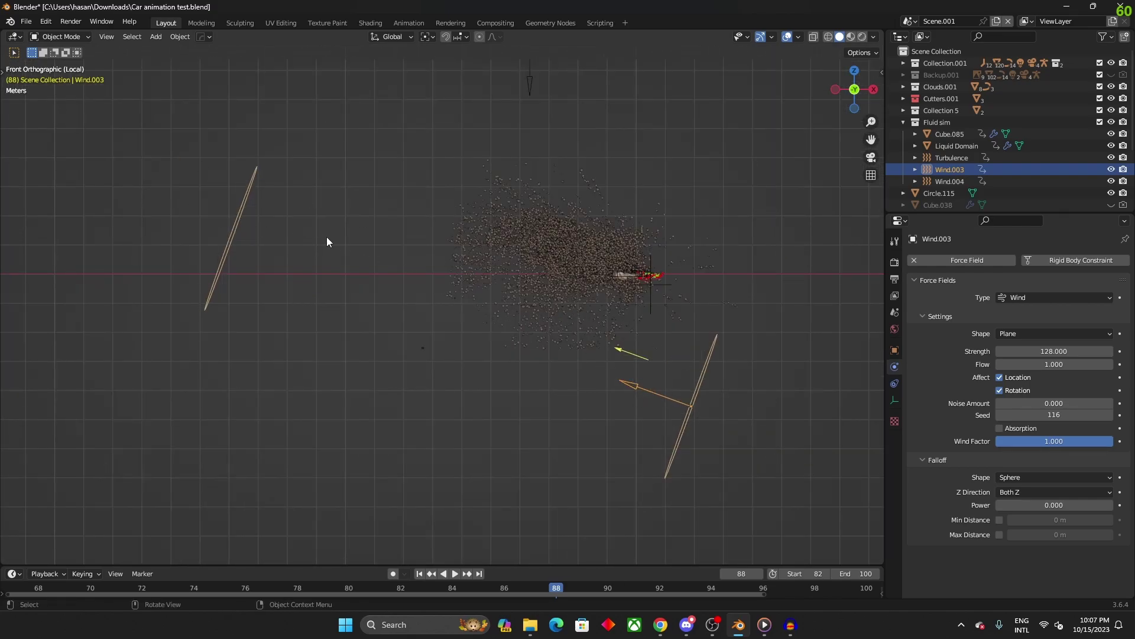
scroll(481, 248, "down", 4)
key("r")
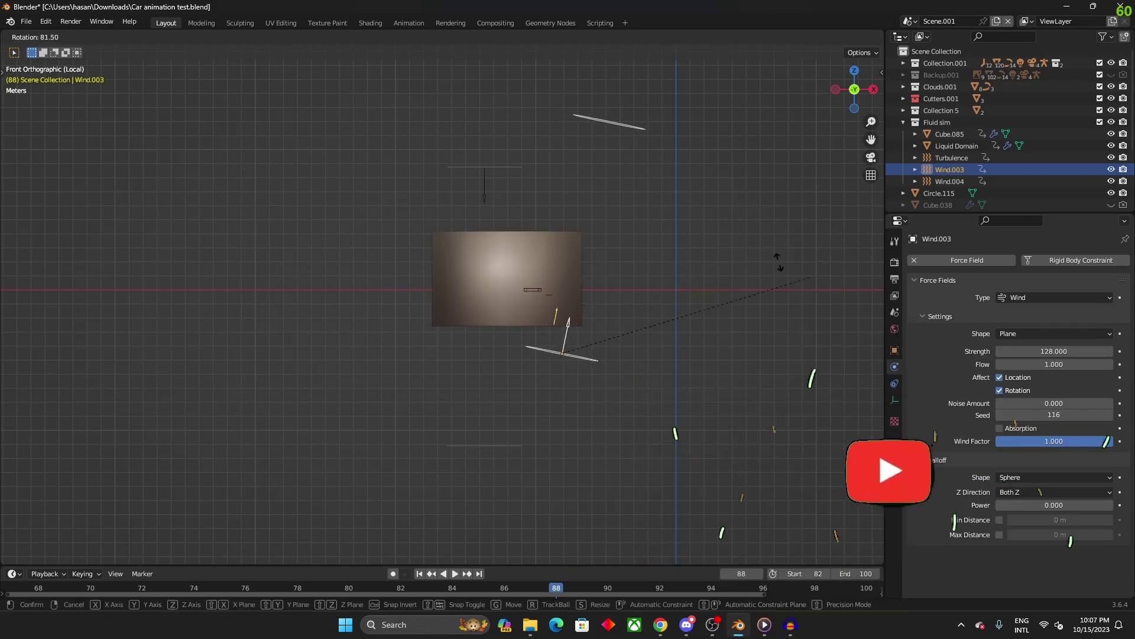
left_click(494, 255)
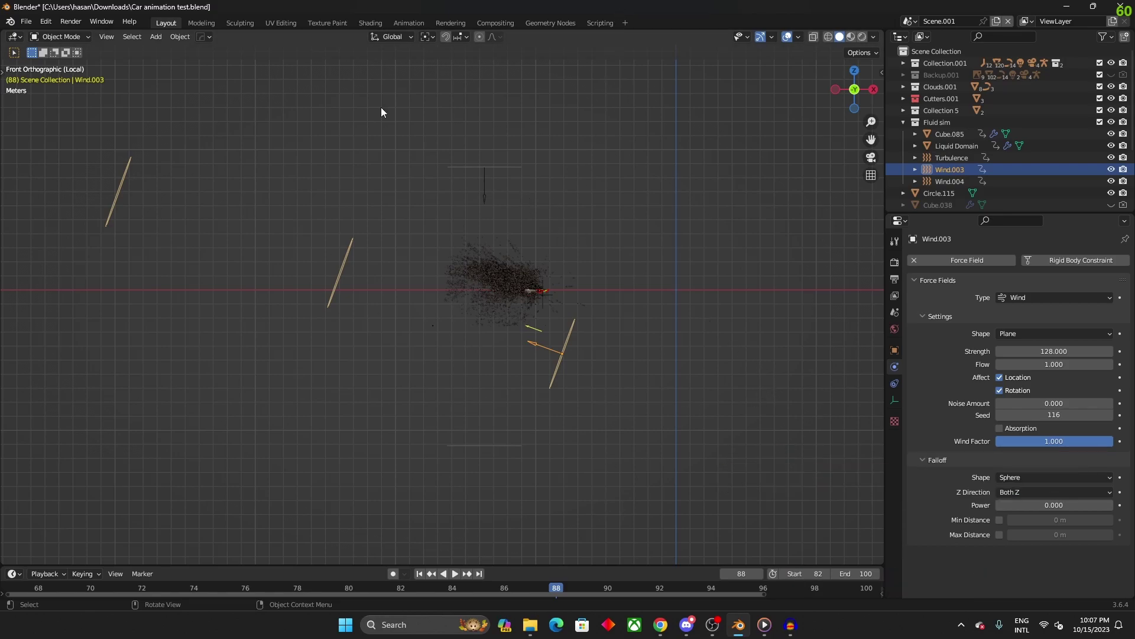
Select the downward-pointing Wind.004 force field above the particle cloud and frame it together with the particles
scroll(510, 261, "up", 7)
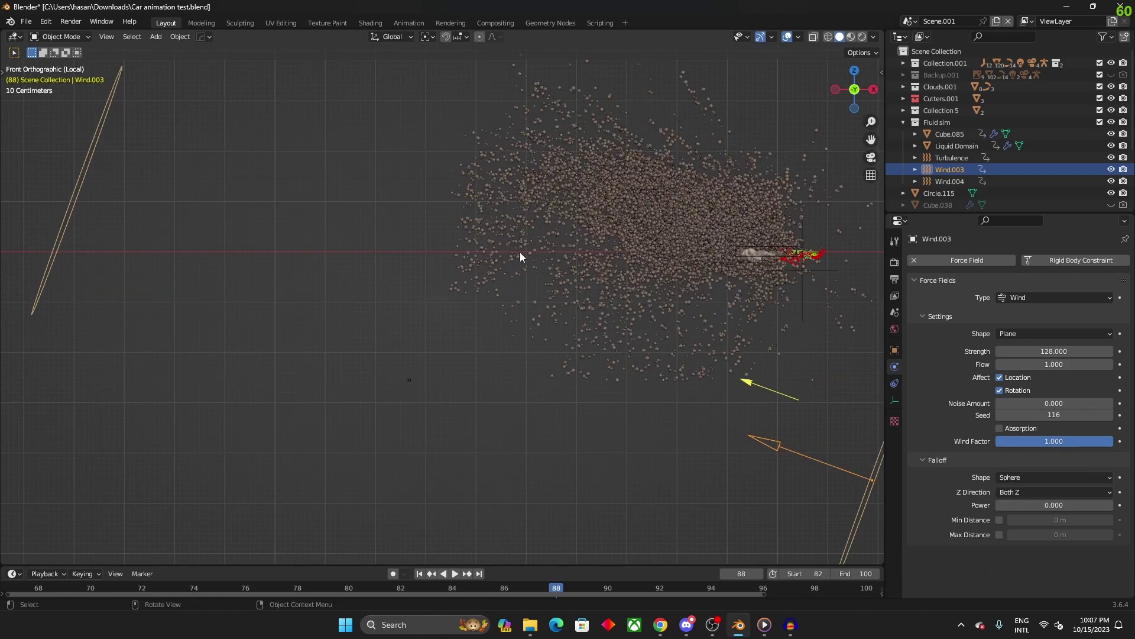
scroll(517, 254, "down", 5)
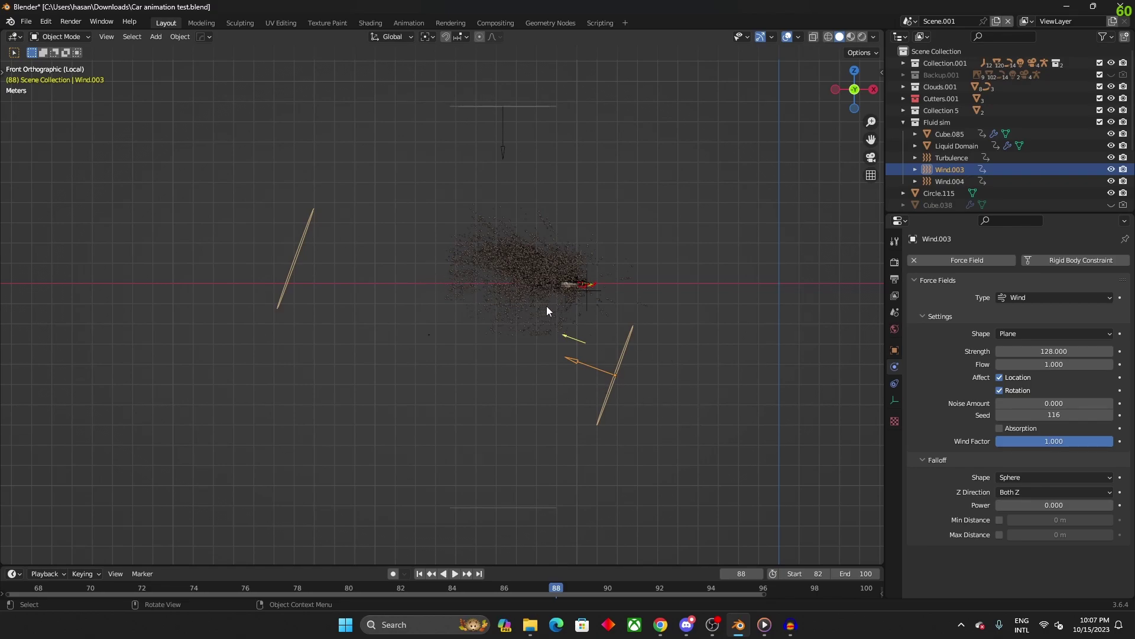
scroll(614, 267, "up", 4)
scroll(532, 177, "down", 3)
middle_click_drag(521, 164, 478, 248, "shift")
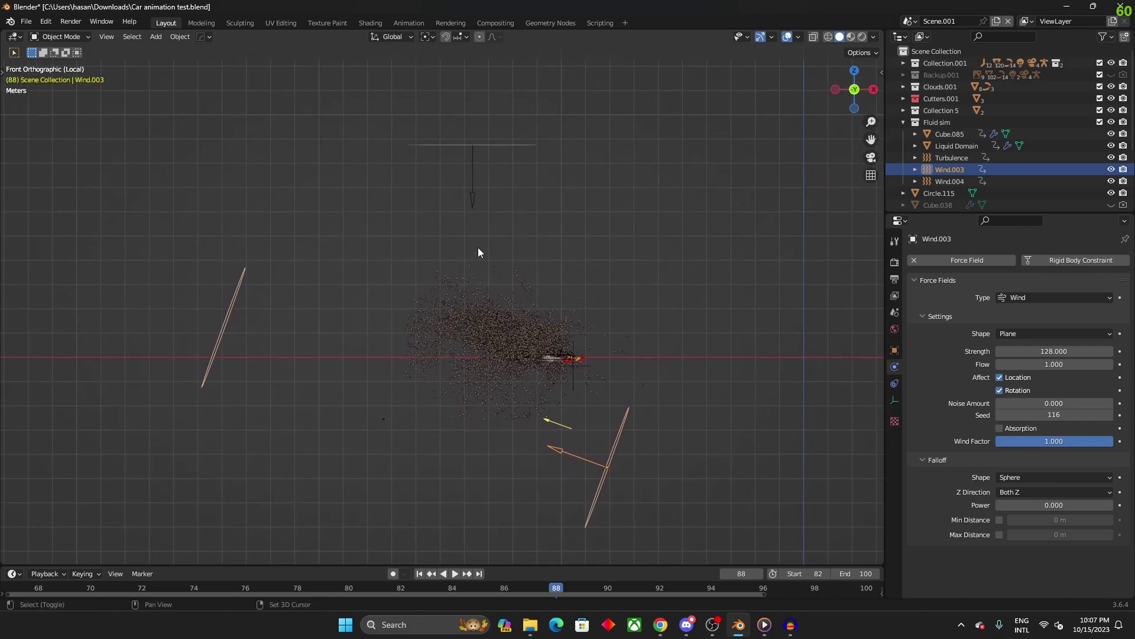
left_click(473, 153)
key("KP_Decimal")
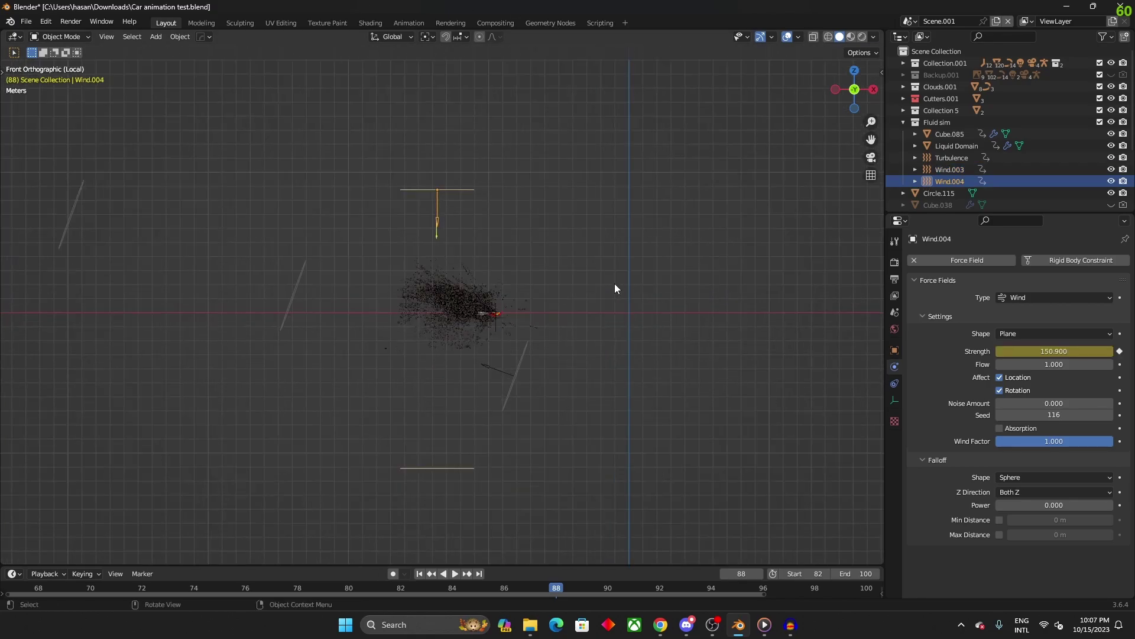
scroll(614, 283, "up", 5)
middle_click_drag(546, 285, 578, 263, "shift")
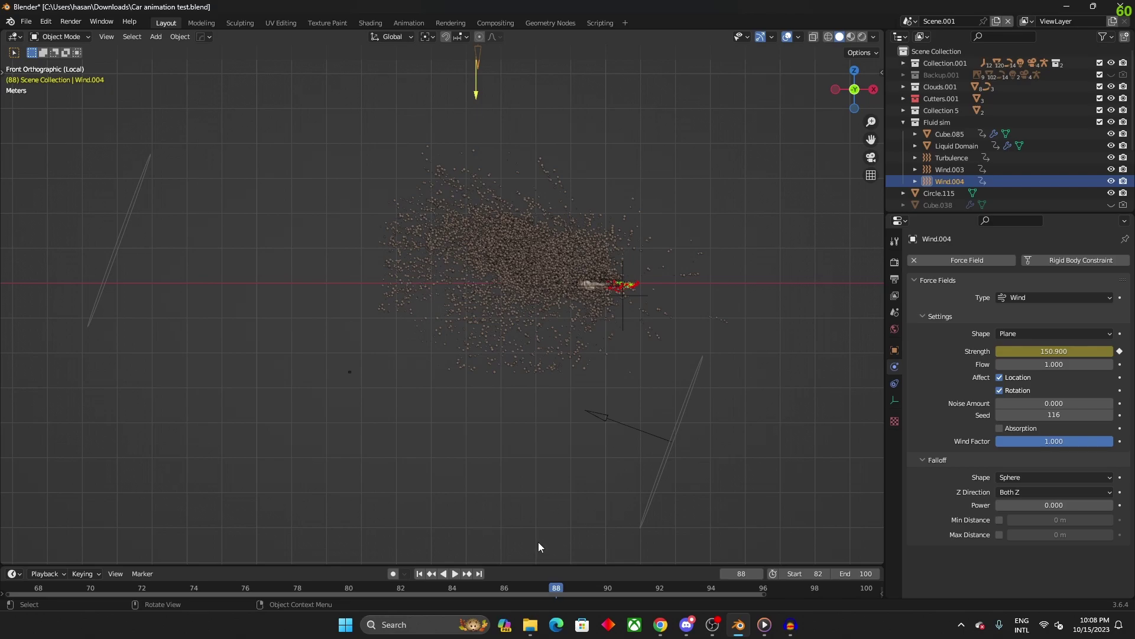
Enlarge the timeline and step from frame 86 to 89 to review the keyframed strength of Wind.004 and the particles
left_click_drag(522, 565, 569, 503)
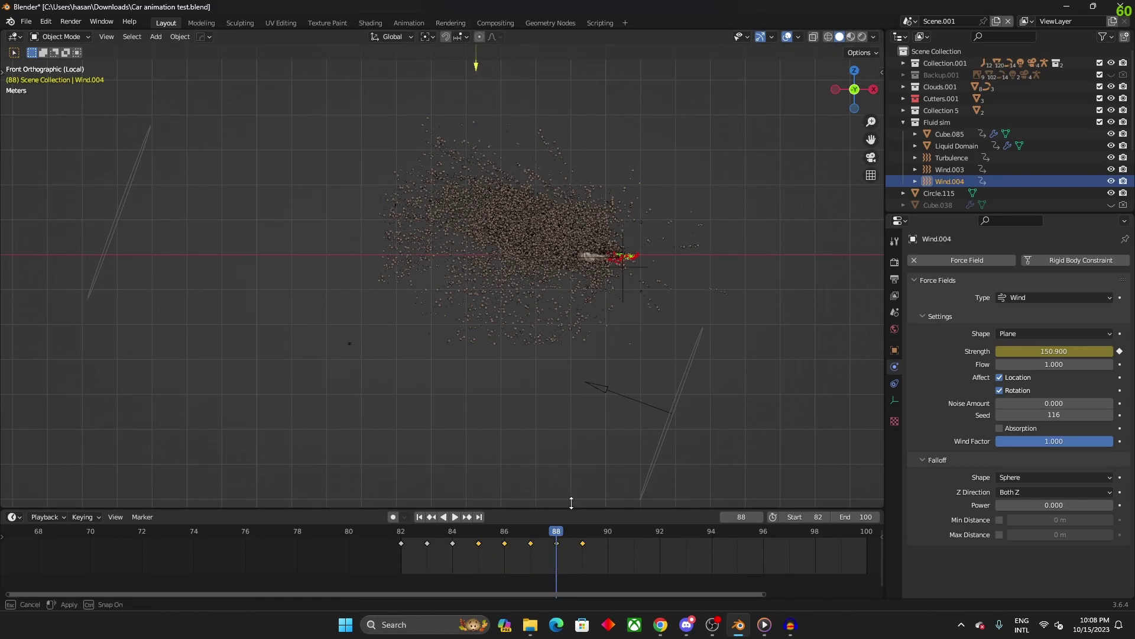
key("space")
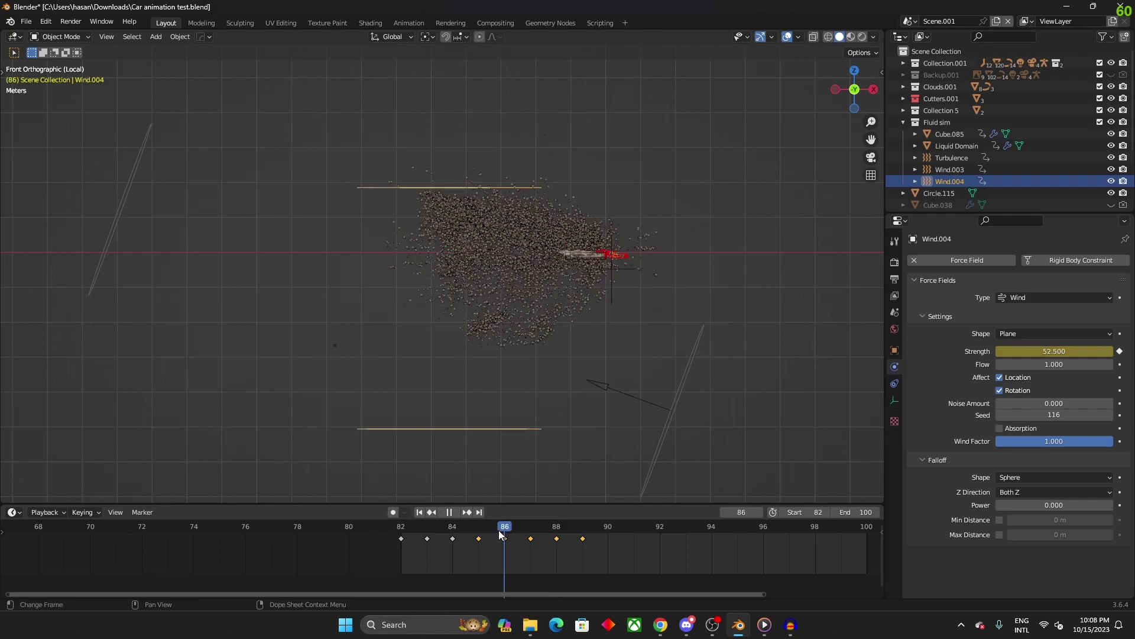
key("space")
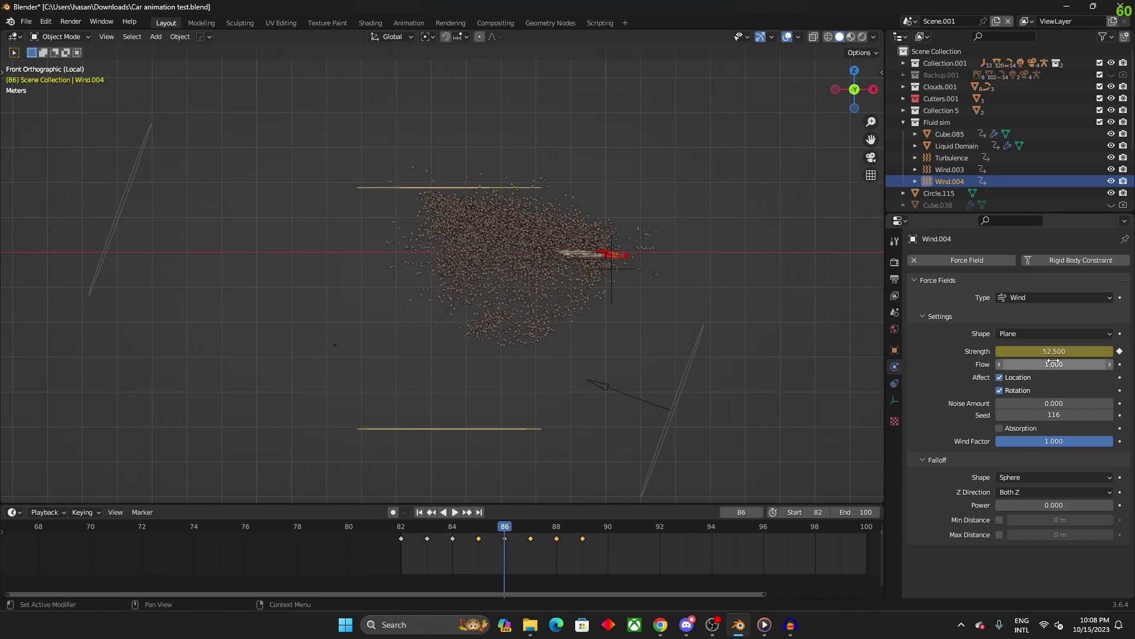
key("Right")
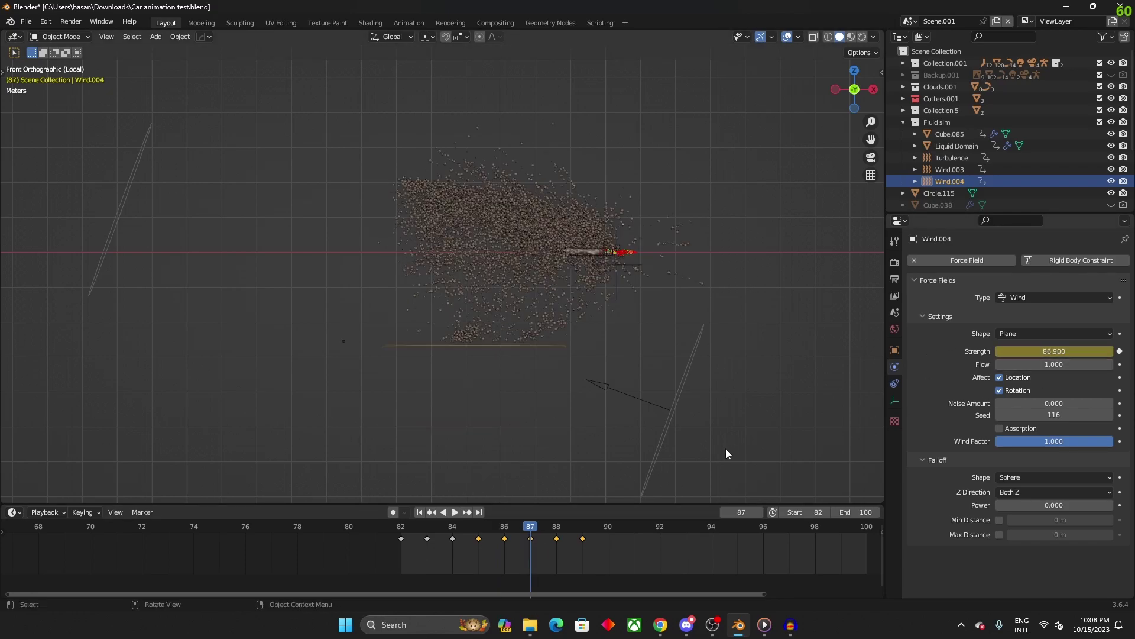
key("Right")
key("Right")
middle_click_drag(593, 304, 658, 232)
scroll(489, 262, "up", 4)
scroll(489, 288, "down", 5)
scroll(544, 239, "up", 6)
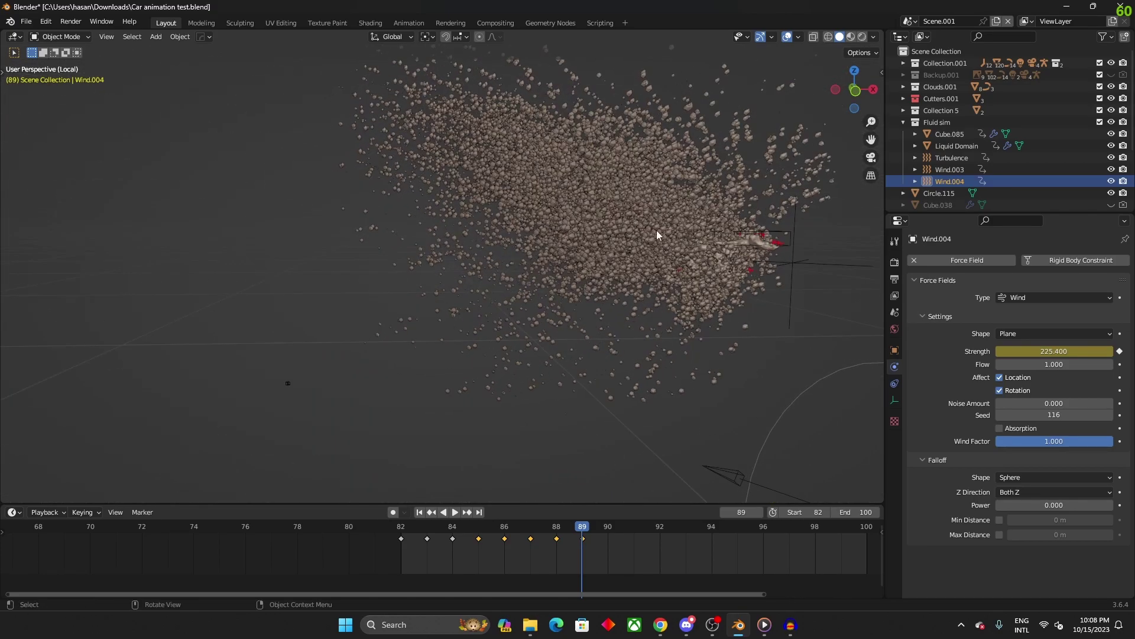
Play the simulation from the front view, stop at frame 96, and inspect the particles from above at an angle
left_click(855, 90)
key("space")
left_click(765, 534)
key("space")
middle_click_drag(604, 318, 491, 259)
mouse_move(521, 327)
middle_mouse_down()
mouse_move(439, 266)
mouse_move(479, 322)
mouse_move(562, 290)
mouse_move(521, 330)
middle_mouse_up()
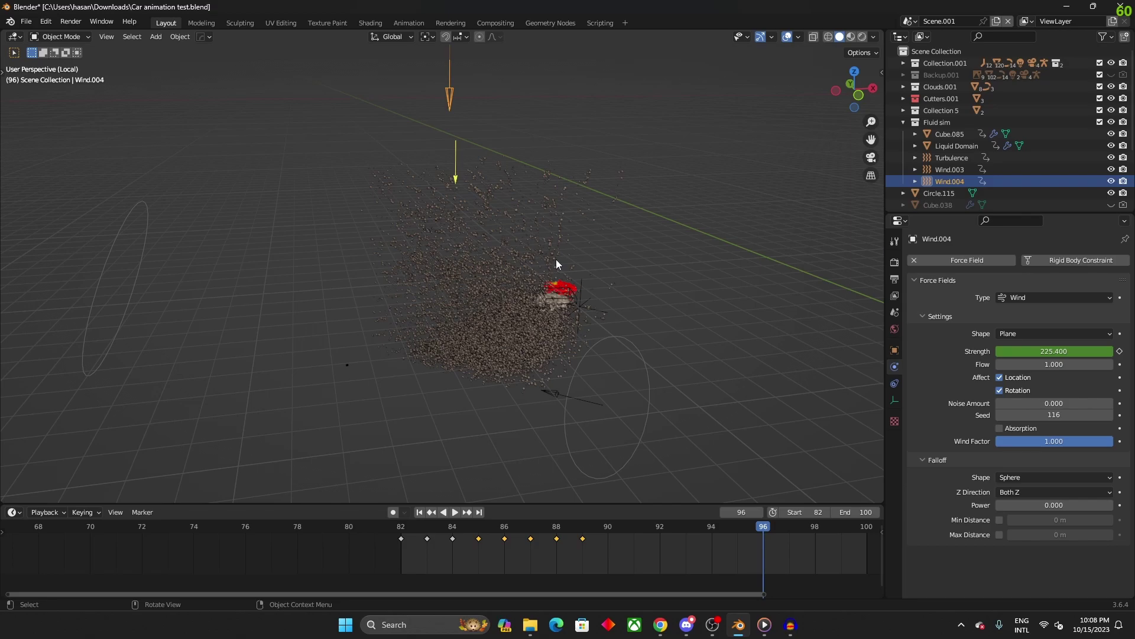
Leave local view and review the spray around the car by playing and scrubbing through frames 92 and 90
key("KP_Divide")
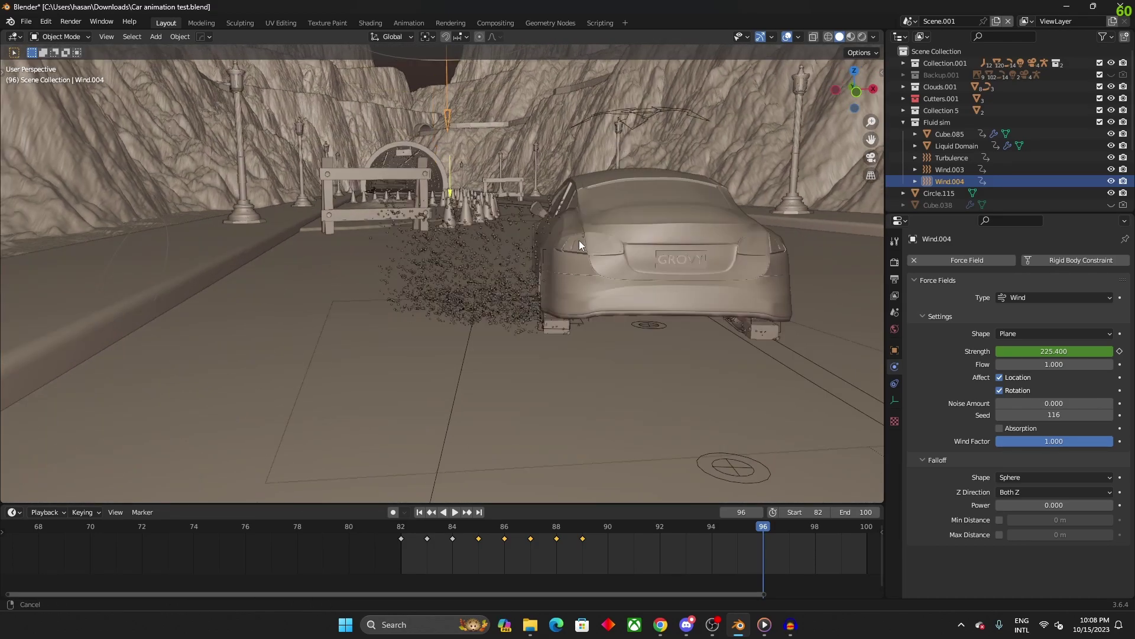
key("space")
left_click(659, 528)
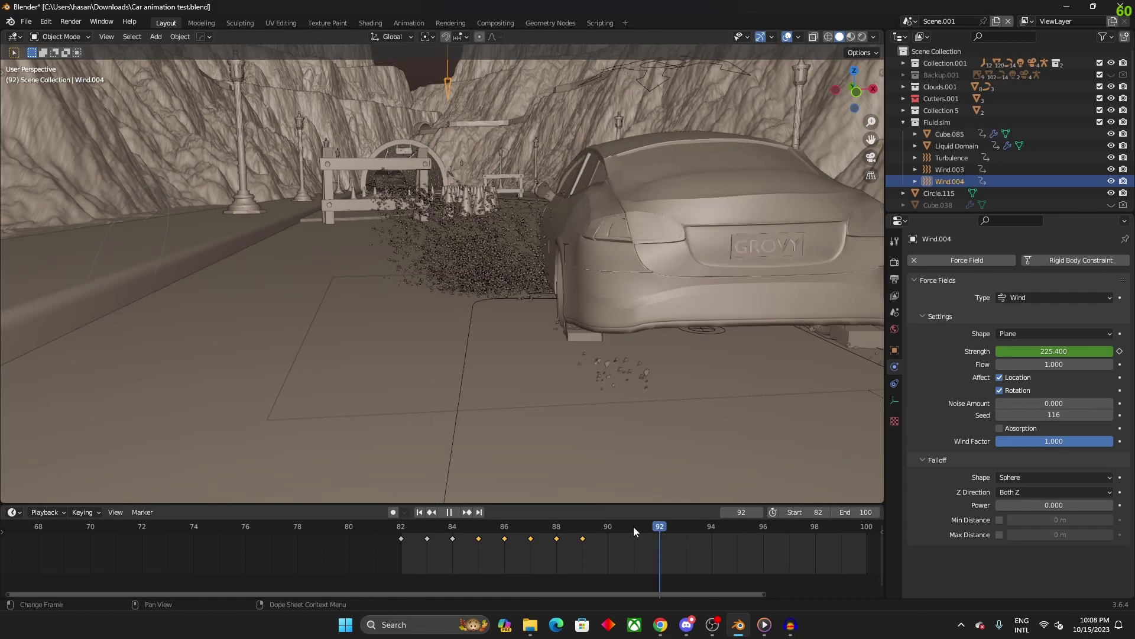
left_click_drag(624, 528, 610, 530)
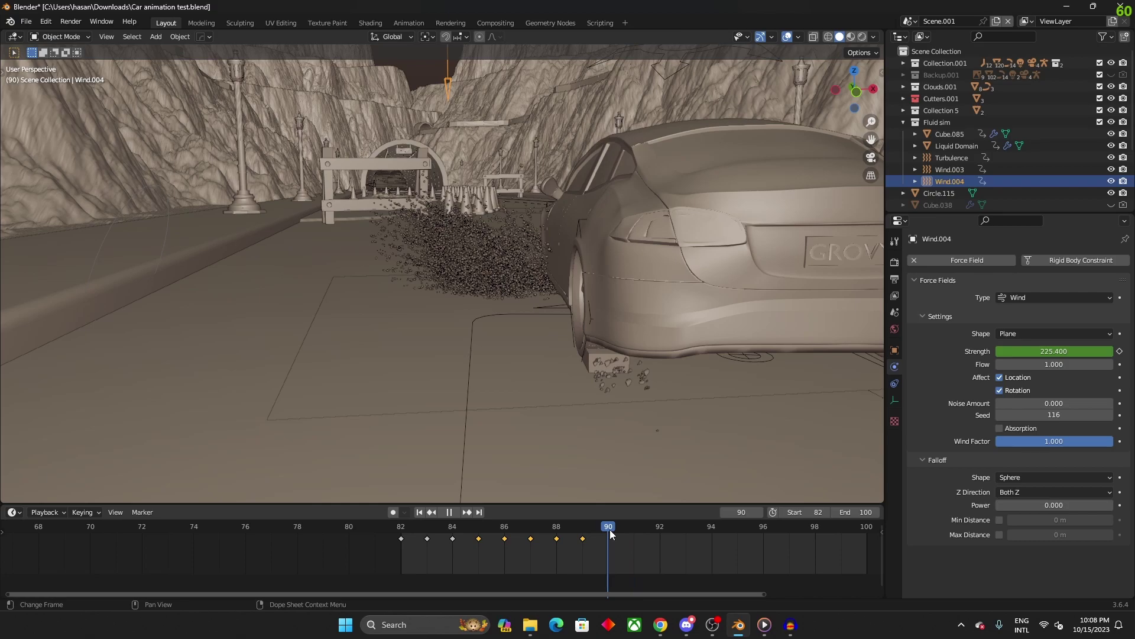
key("space")
key("ctrl")
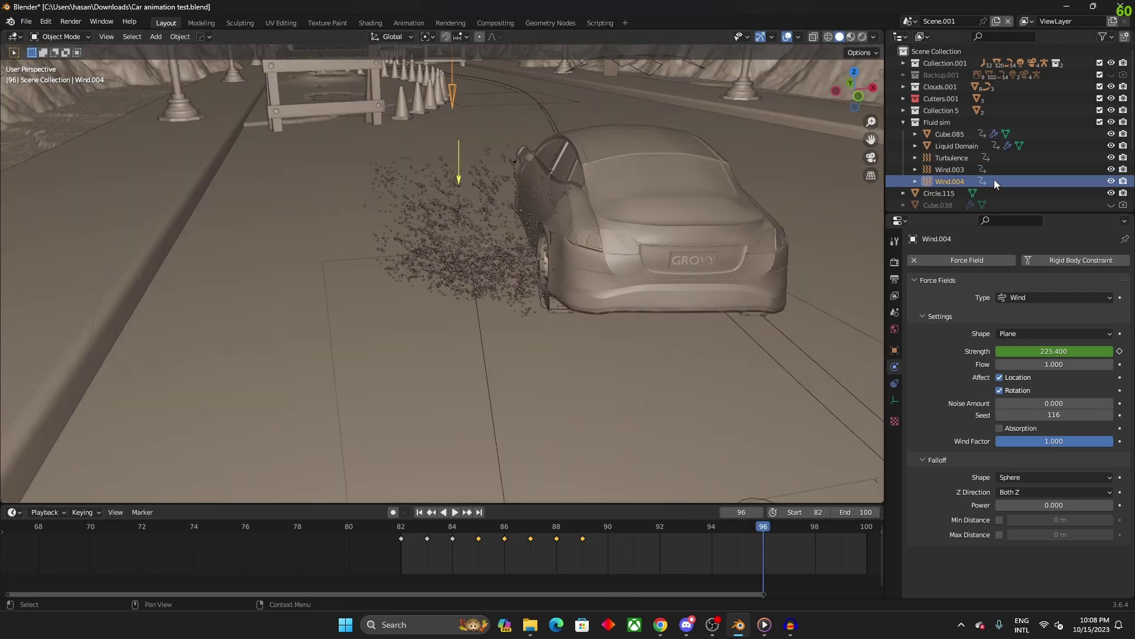
Isolate all Fluid sim objects from Cube.085 to Wind.004 in local view and inspect the emitter area up close
left_click(951, 135, "shift")
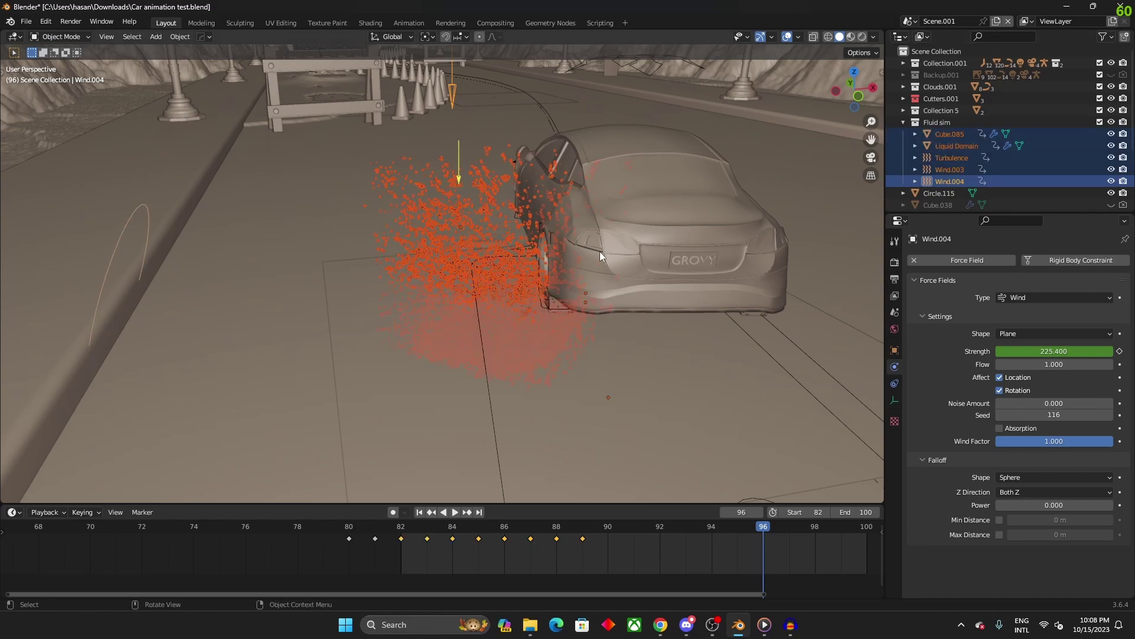
key("KP_Divide")
middle_click_drag(618, 259, 480, 296)
scroll(622, 274, "up", 3)
middle_click_drag(622, 273, 526, 292)
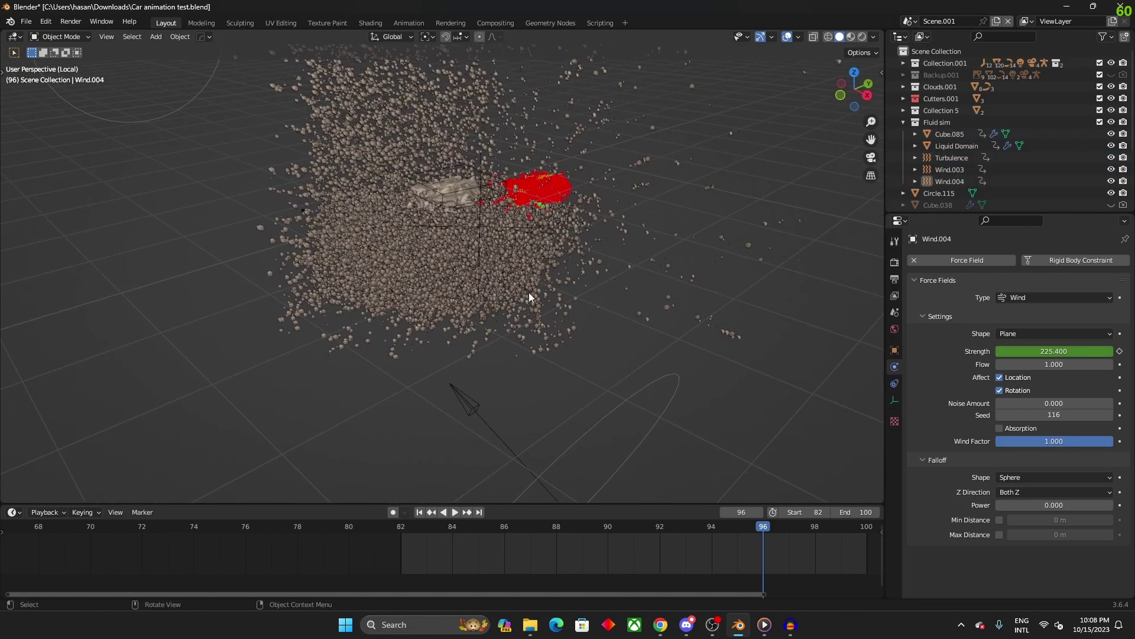
scroll(639, 307, "up", 3)
scroll(639, 307, "up", 3)
middle_click_drag(504, 402, 558, 289)
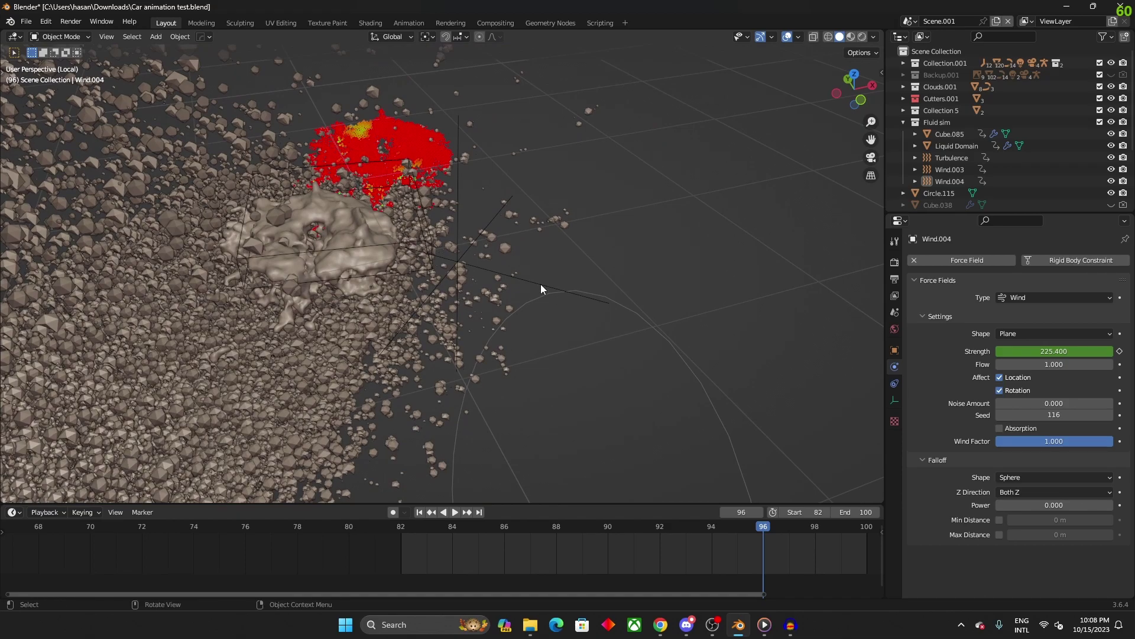
Select the Turbulence force field and examine its placement and its spreading effect on the particles from several angles
left_click(540, 288)
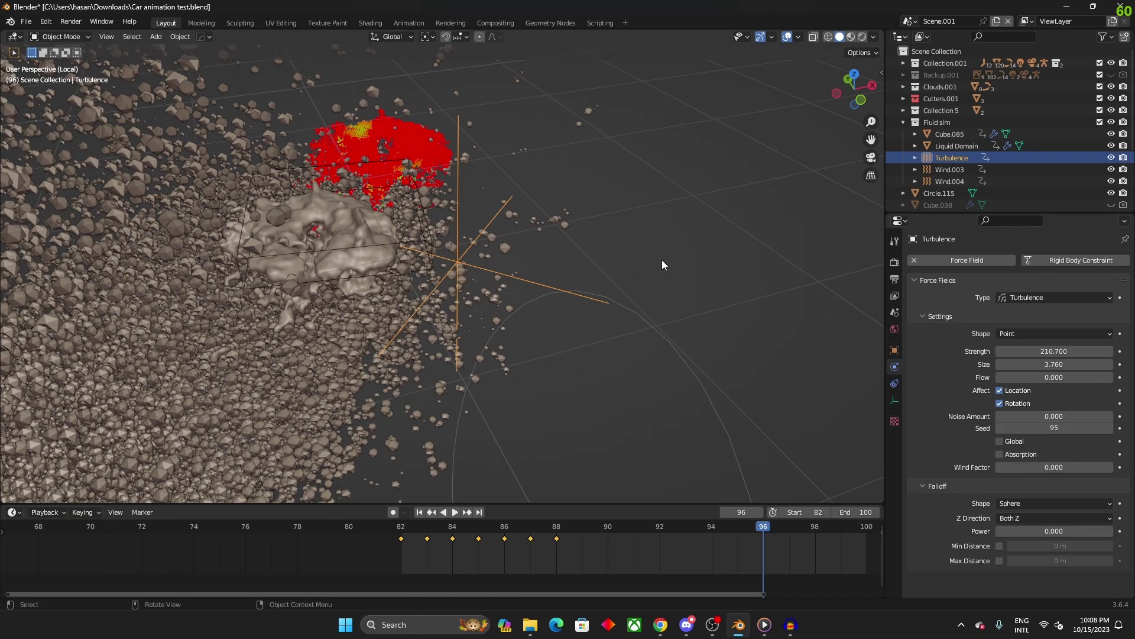
scroll(663, 266, "down", 5)
middle_click_drag(664, 267, 538, 253)
scroll(537, 306, "up", 4)
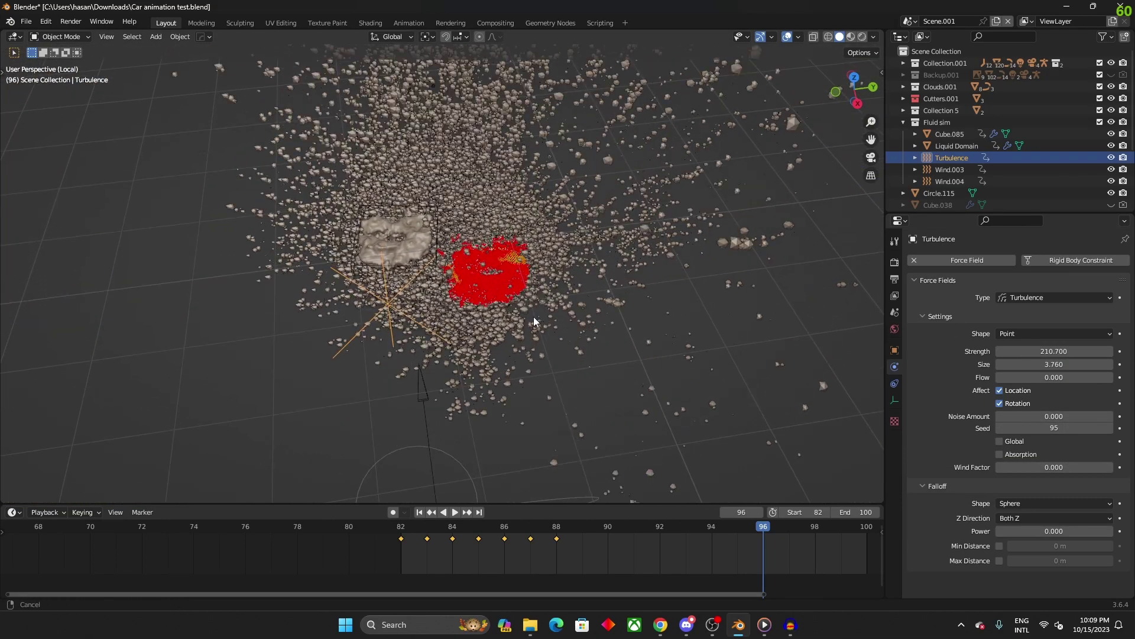
scroll(576, 289, "down", 2)
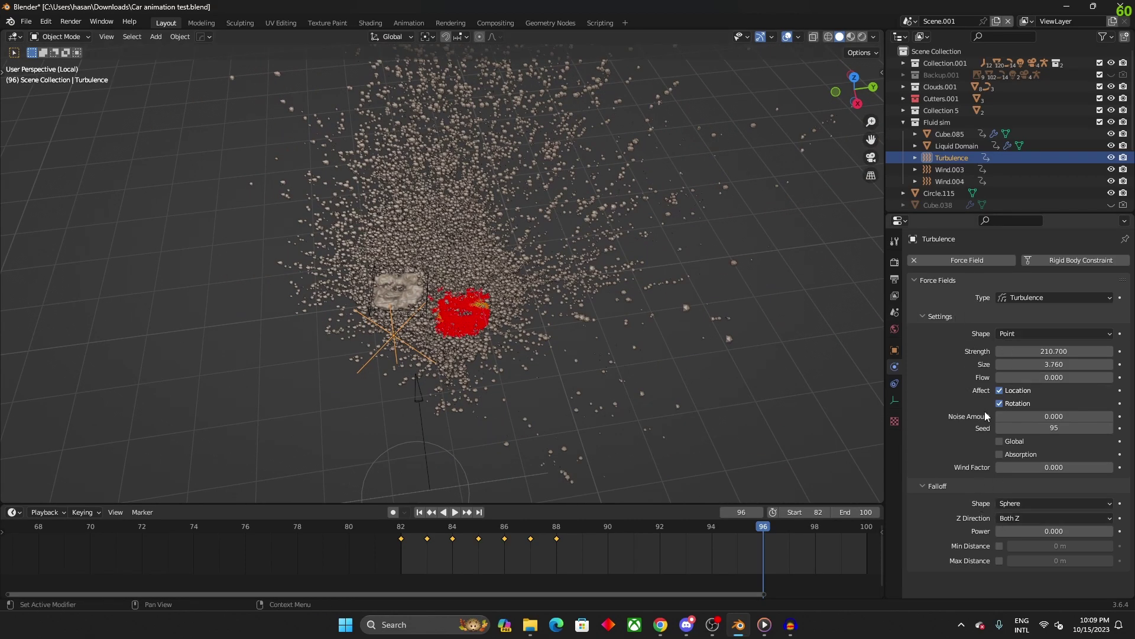
scroll(316, 342, "down", 3)
scroll(349, 326, "up", 4)
middle_click_drag(349, 328, 399, 332)
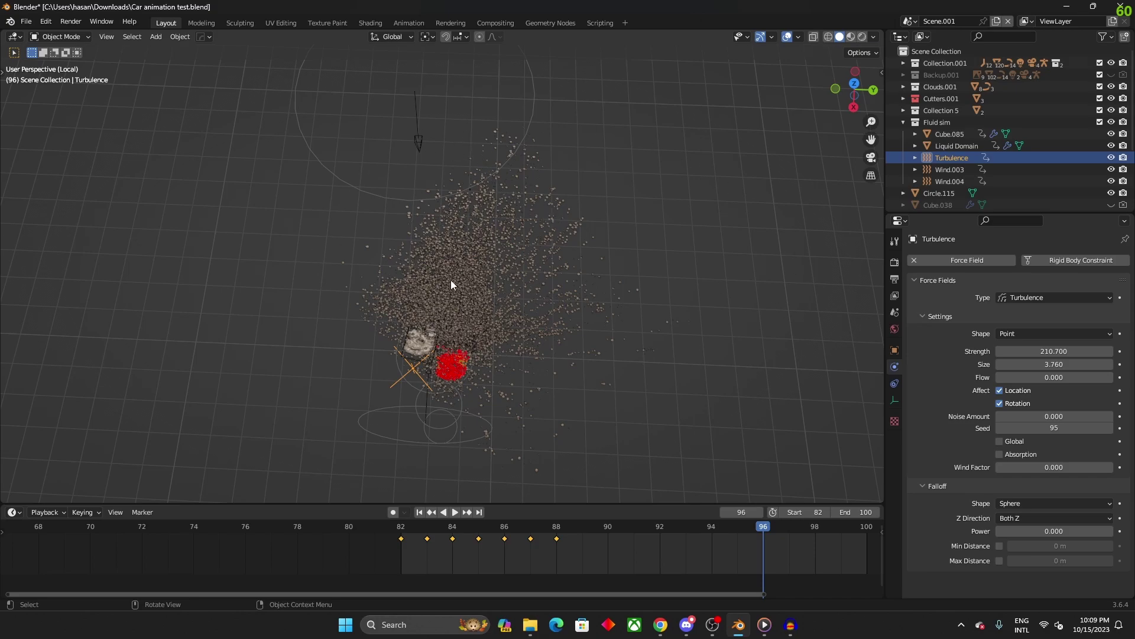
middle_click_drag(456, 275, 435, 441)
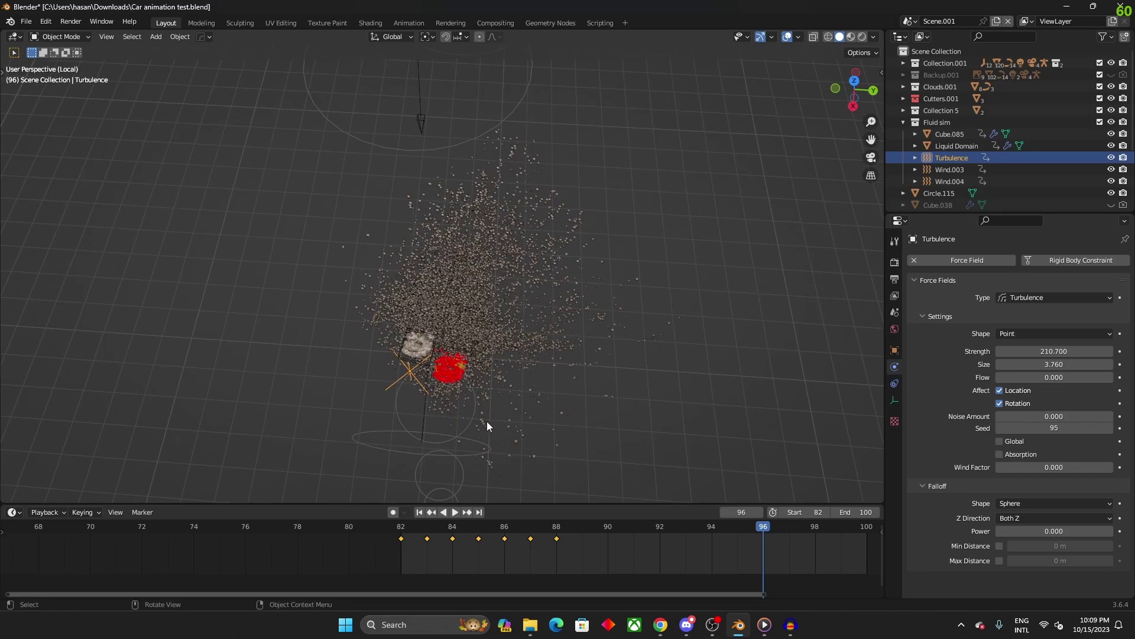
scroll(497, 100, "down", 2)
scroll(507, 148, "up", 4)
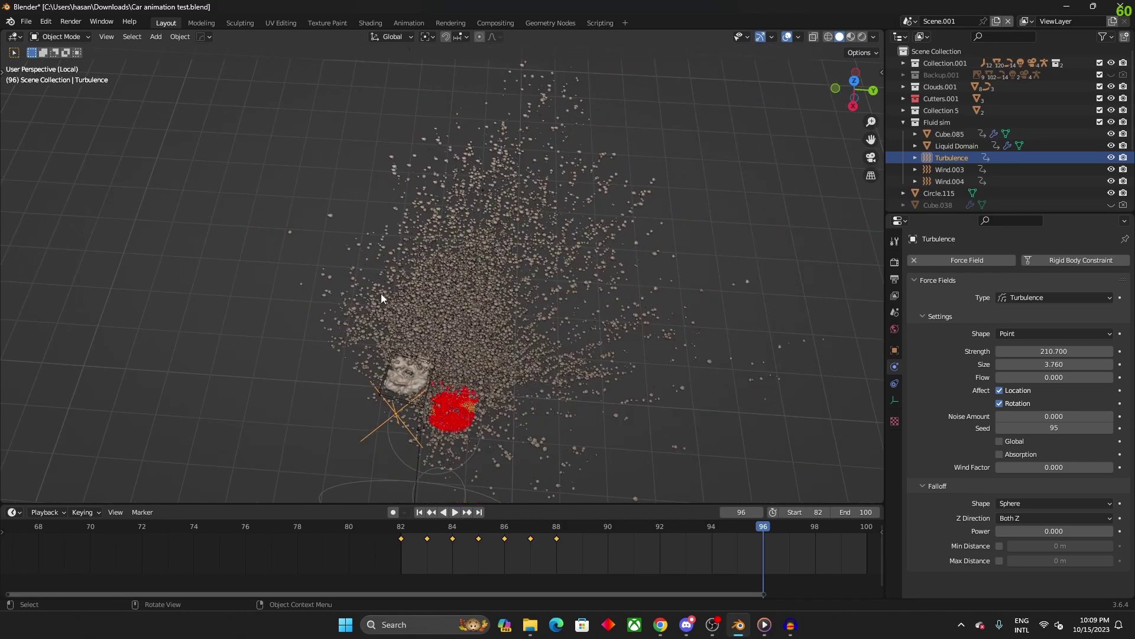
middle_click_drag(475, 281, 576, 253)
Select the Liquid Domain through its particles and view the domain up close
left_click(305, 251)
scroll(419, 310, "up", 4)
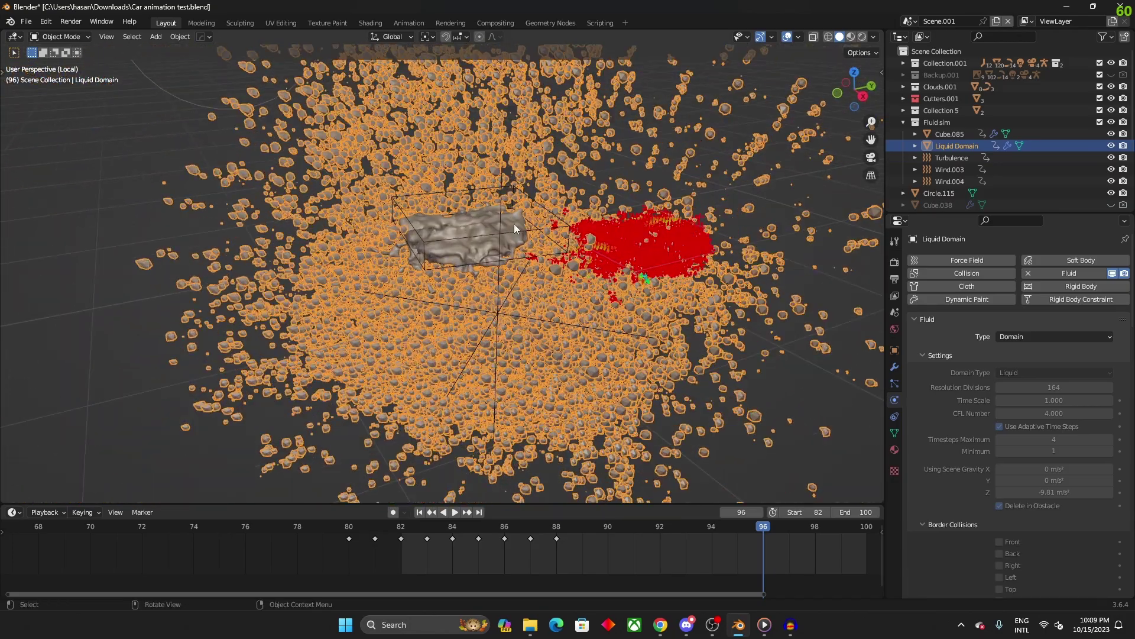
Examine the Liquid Domain's mesh and spray from several angles while reviewing its domain, border collision and liquid settings
scroll(514, 225, "up", 4)
middle_click_drag(488, 244, 526, 260)
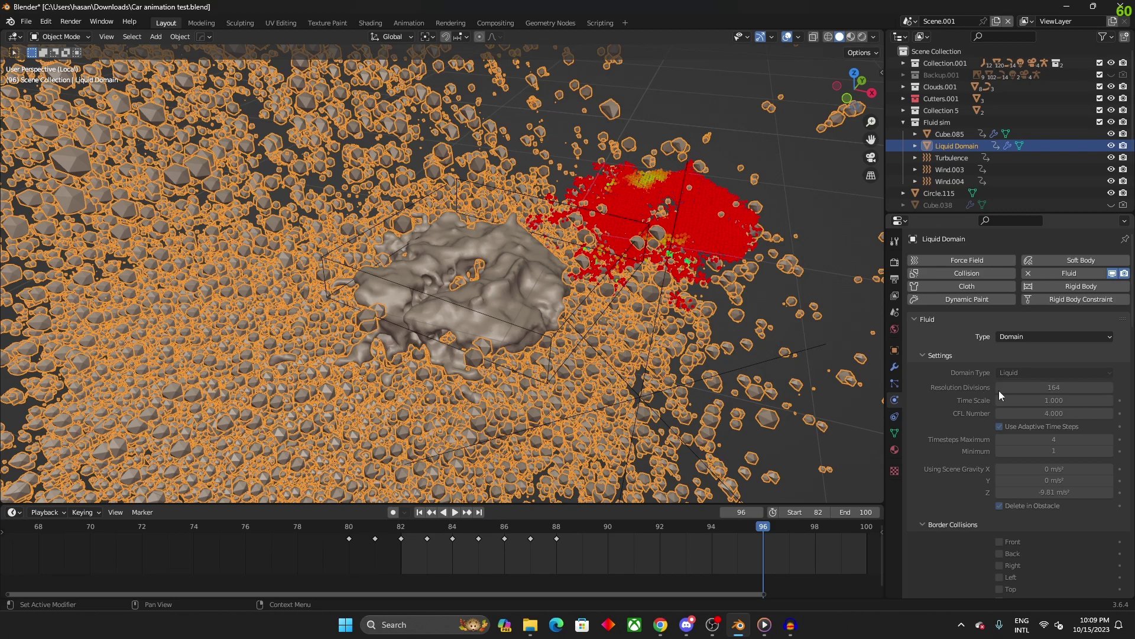
scroll(349, 323, "down", 5)
middle_click_drag(349, 322, 473, 254)
scroll(1095, 401, "down", 7)
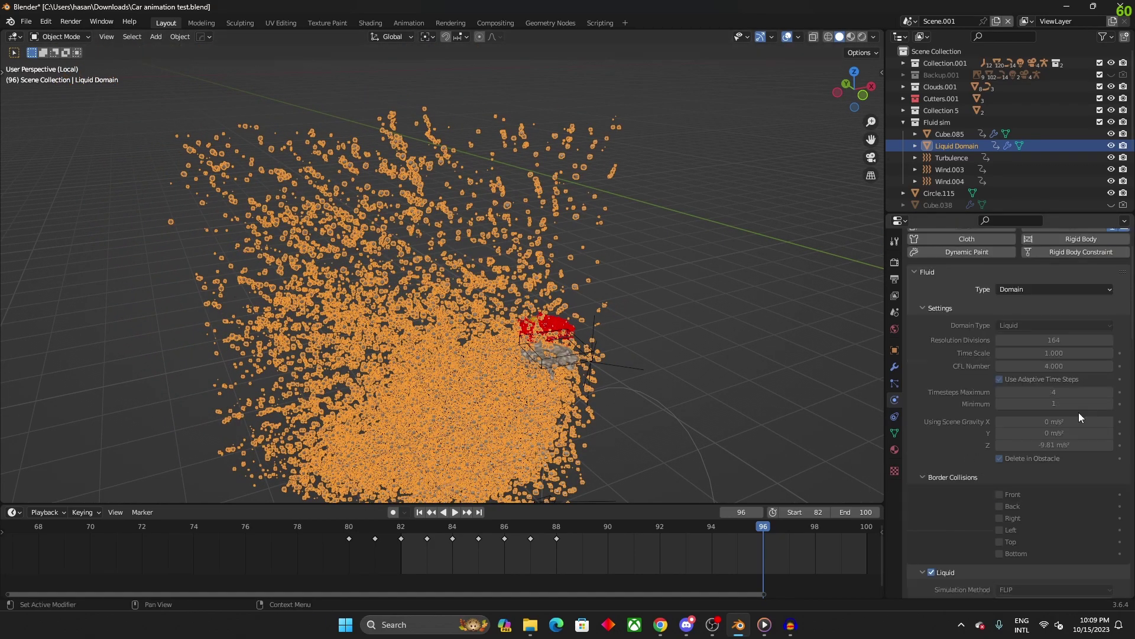
scroll(1095, 401, "down", 9)
scroll(581, 385, "up", 4)
middle_click_drag(580, 386, 684, 331)
scroll(562, 235, "up", 3)
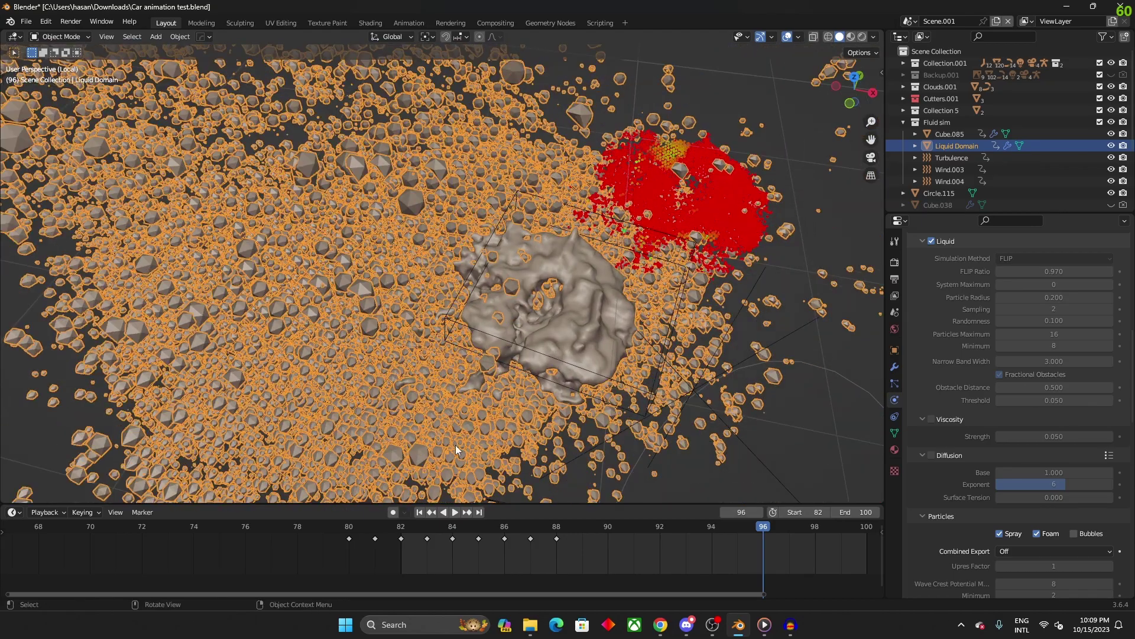
scroll(501, 414, "up", 2)
scroll(592, 329, "down", 6)
middle_click_drag(615, 327, 594, 391)
scroll(1065, 415, "down", 4)
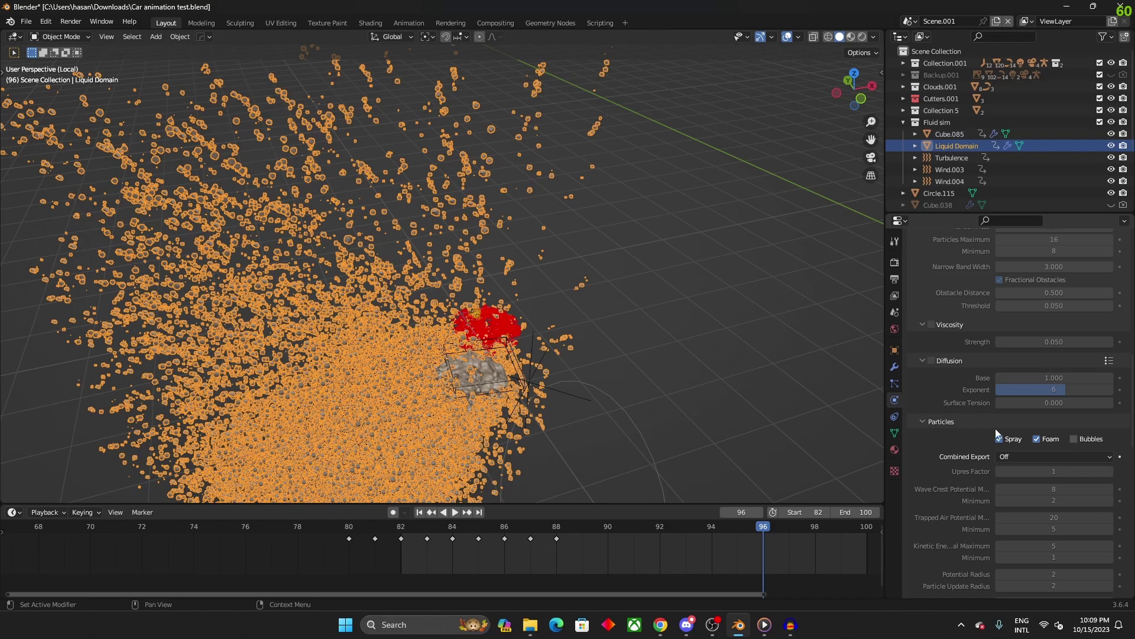
Review the Liquid Domain's particle, mesh and cache settings
scroll(1064, 414, "down", 6)
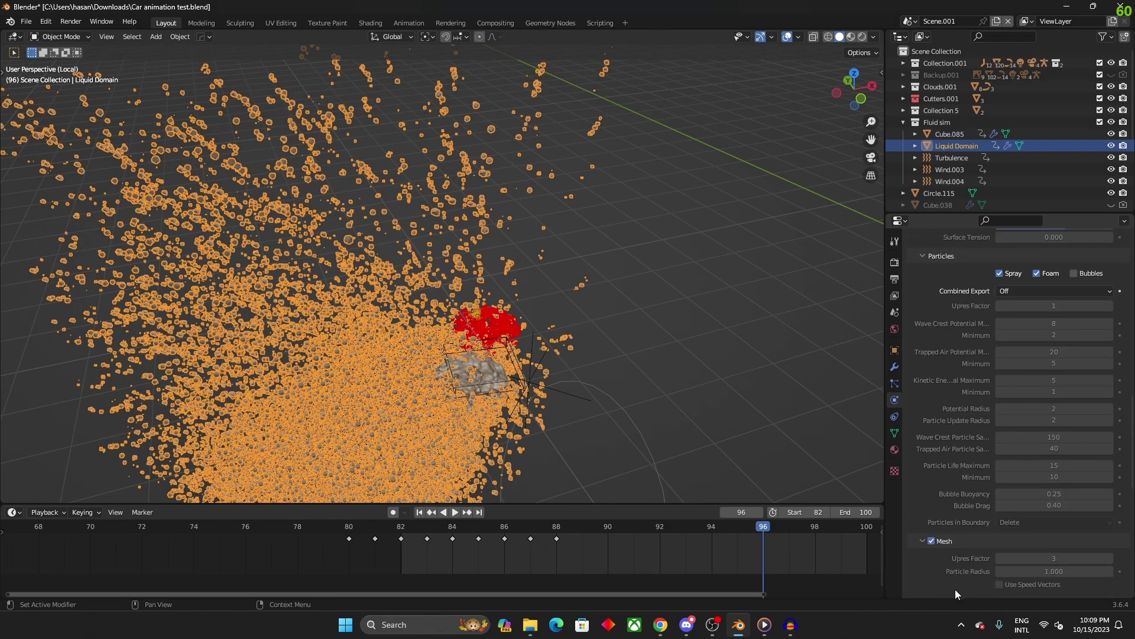
scroll(952, 576, "down", 1)
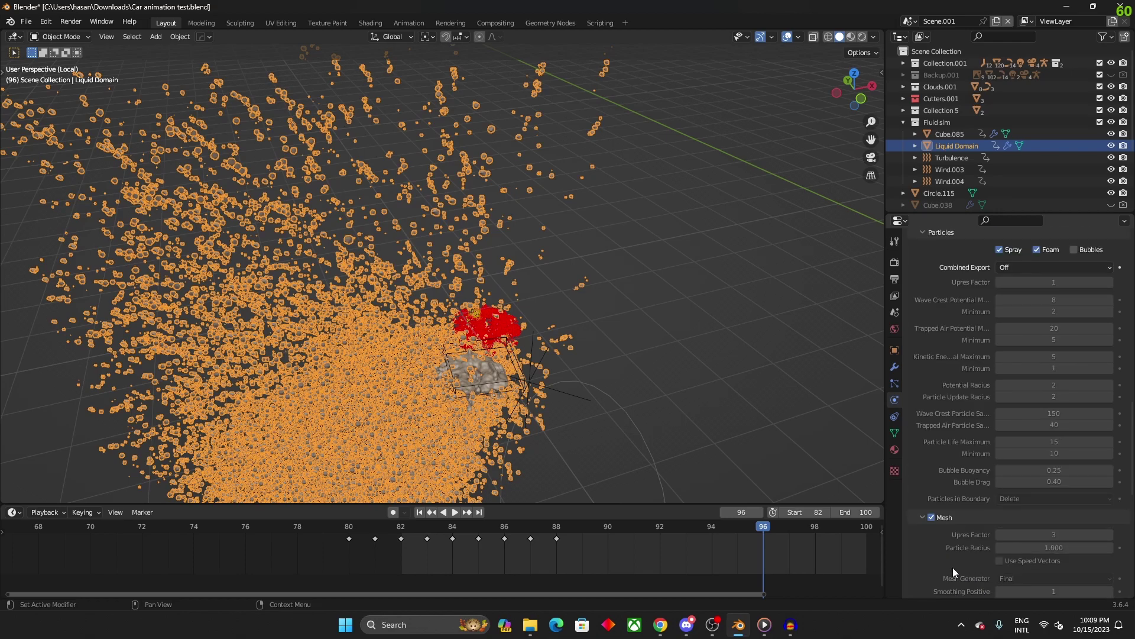
middle_click_drag(604, 324, 977, 428)
scroll(1062, 435, "down", 12)
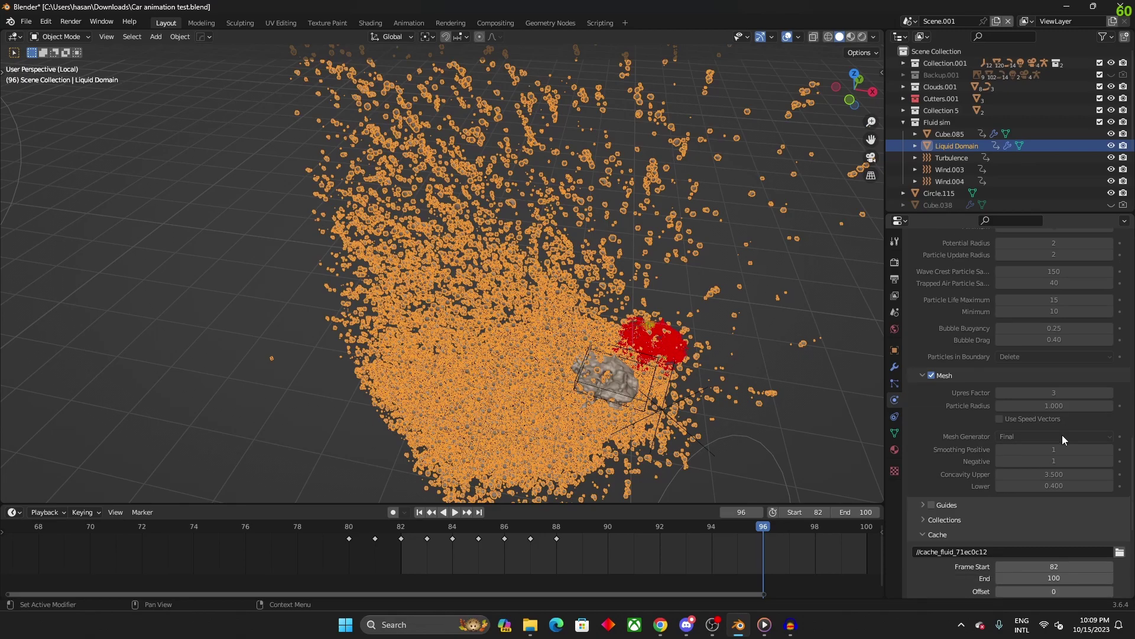
scroll(1062, 428, "down", 3)
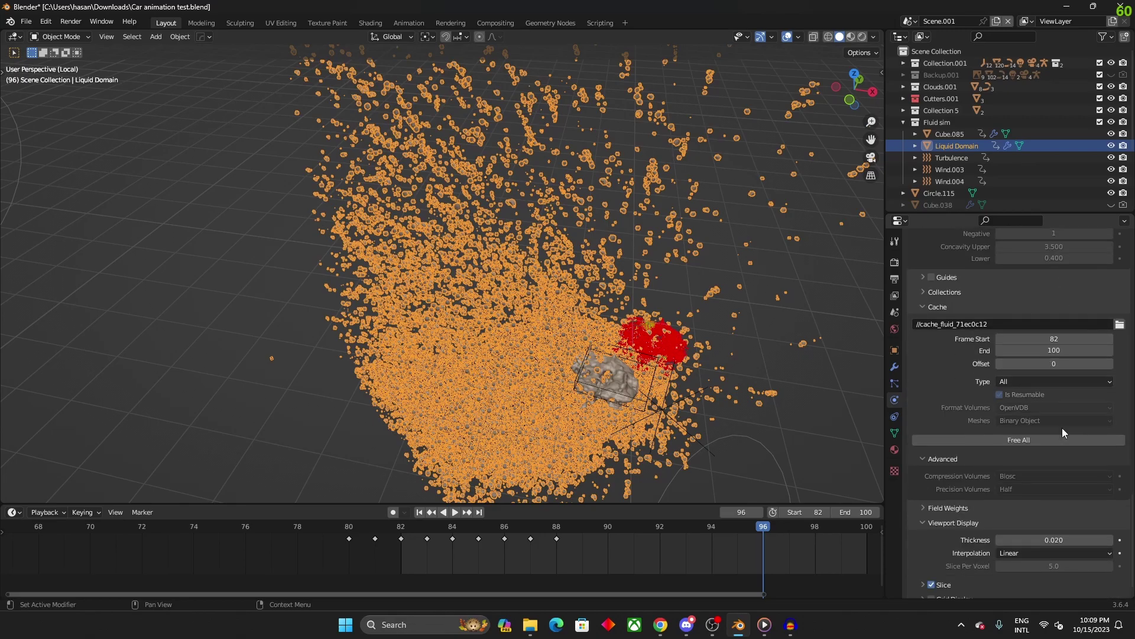
Deselect the Liquid Domain and examine the shapes and sizes of the spray particles up close and from afar
middle_click_drag(1062, 427, 776, 341)
left_click(777, 342)
scroll(777, 341, "up", 8)
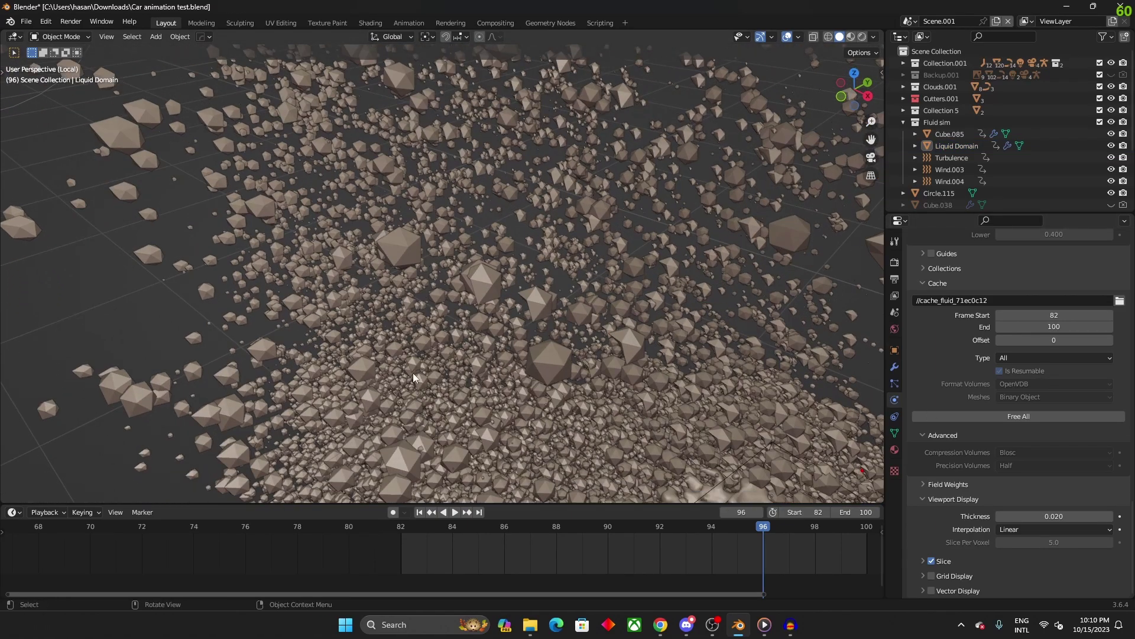
scroll(567, 341, "up", 2)
middle_click_drag(565, 342, 602, 303)
scroll(575, 337, "down", 8)
scroll(573, 335, "up", 3)
scroll(571, 341, "up", 6)
middle_click_drag(639, 272, 823, 274)
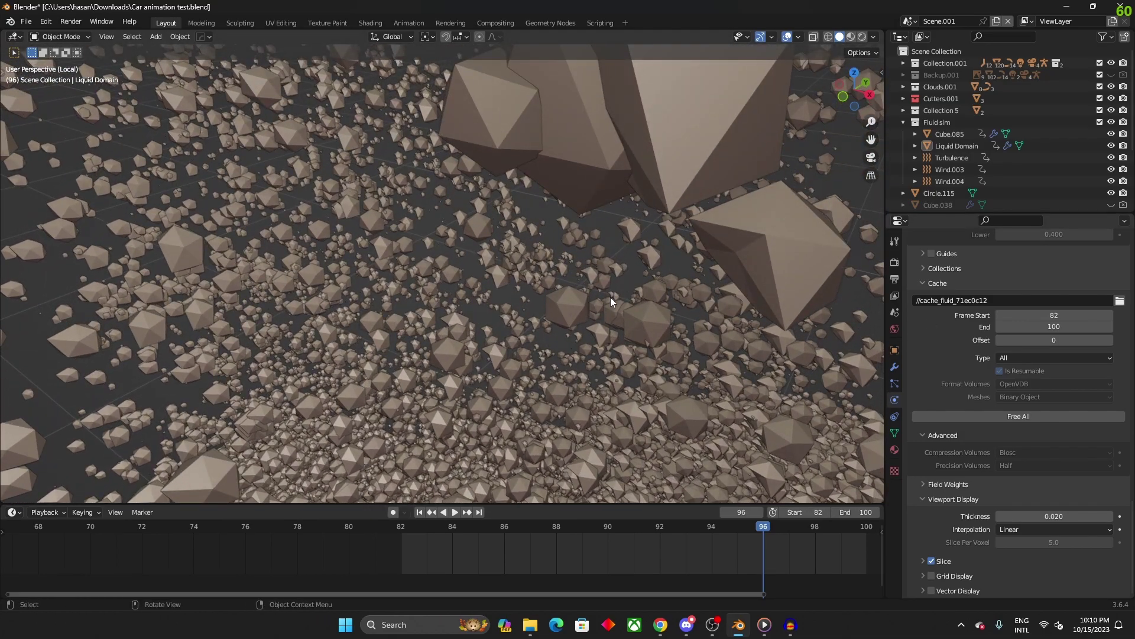
scroll(609, 296, "down", 10)
Select the Liquid Domain, show its Spray particle system settings and expand Collection 5, its instance collection, in the scene hierarchy
left_click(420, 279)
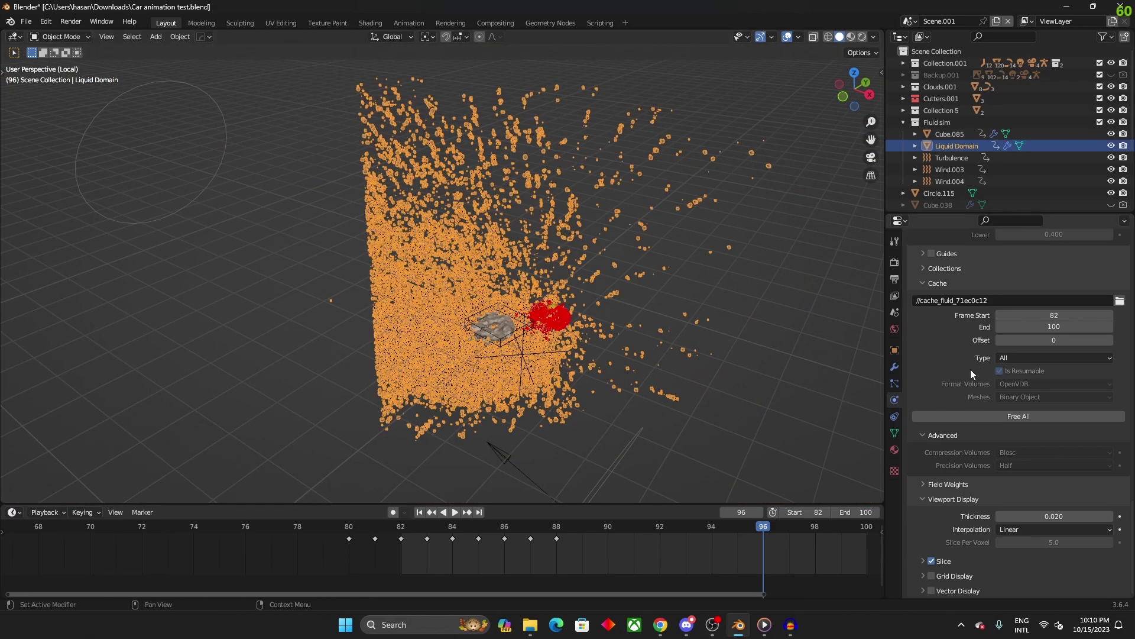
left_click(894, 367)
left_click(893, 383)
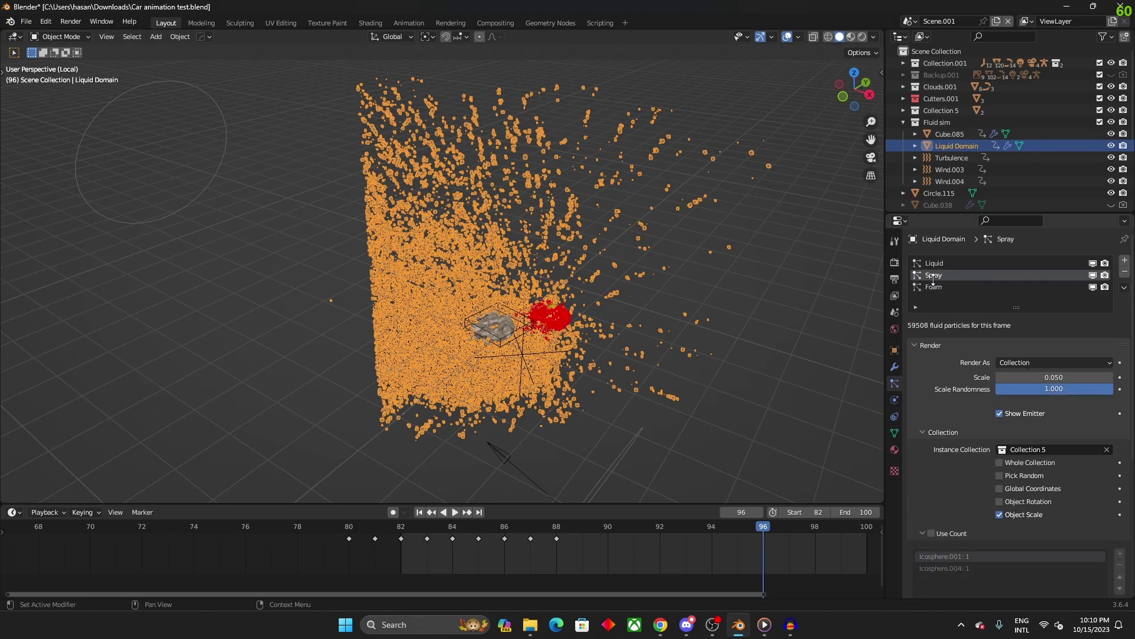
left_click(904, 110)
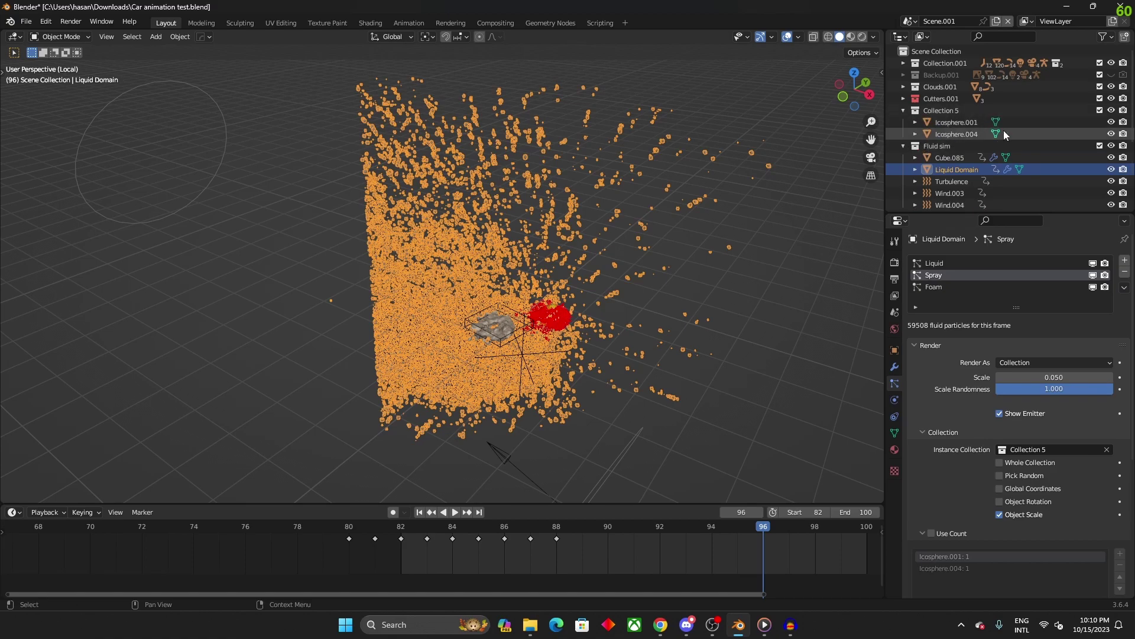
Select Icosphere.001 and Icosphere.004, leave local view, and frame the two instance objects to inspect their shapes
left_click(1035, 119)
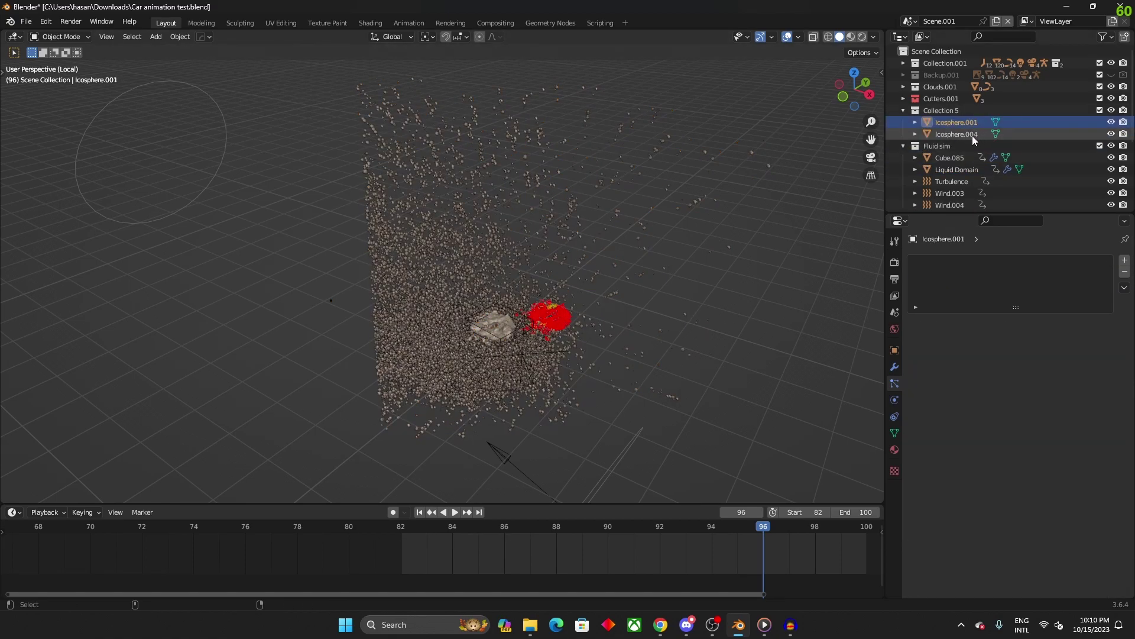
left_click(974, 135, "ctrl")
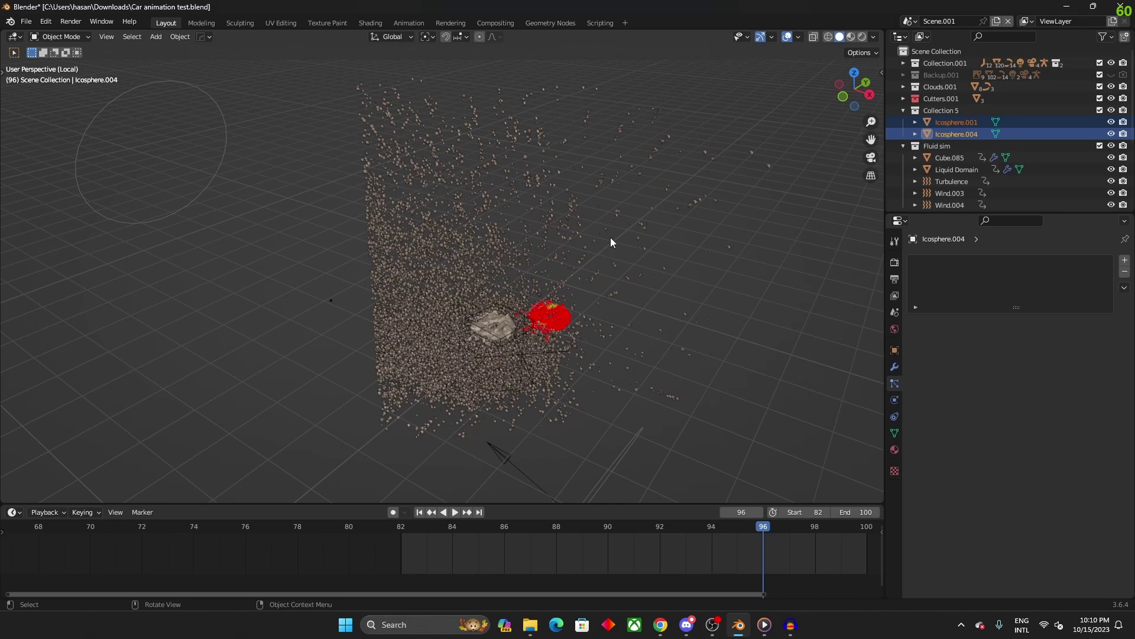
key("KP_Divide")
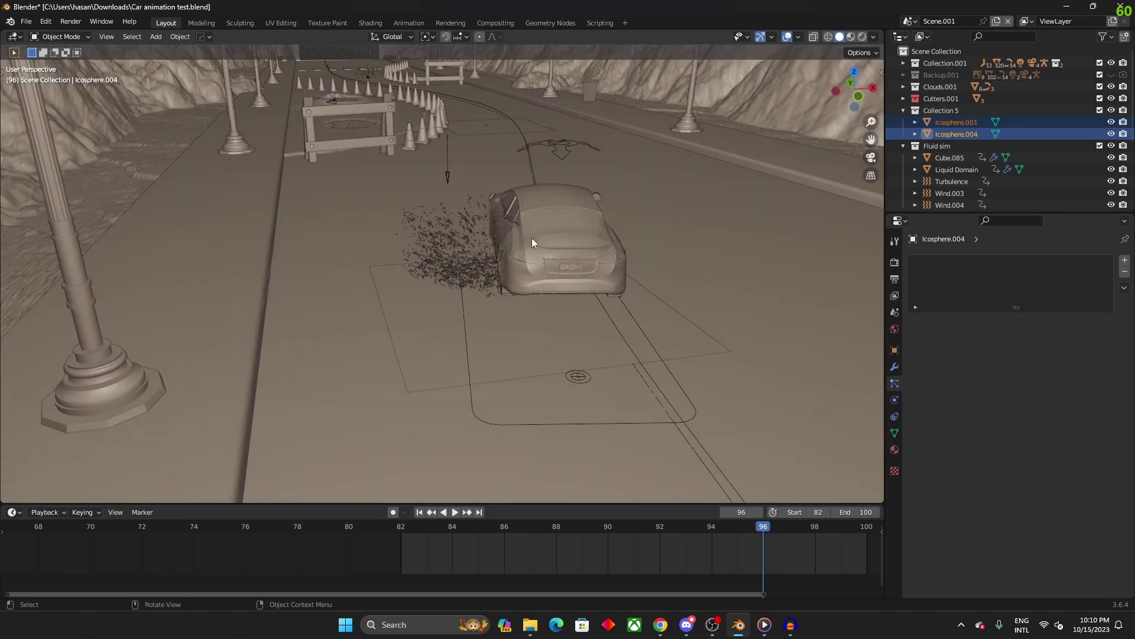
key("KP_Decimal")
middle_click_drag(745, 204, 692, 317)
left_click(692, 318)
middle_click_drag(465, 251, 646, 257)
scroll(642, 253, "down", 5)
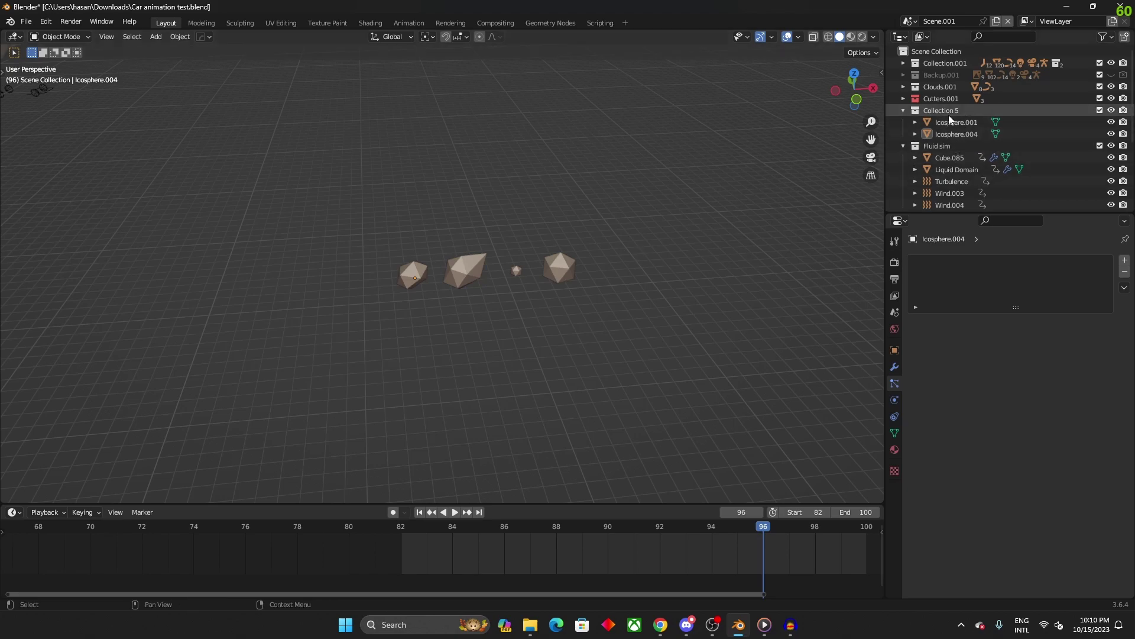
Isolate the Fluid sim objects from Cube.085 to Wind.004 in local view and move in on the fluid mesh
scroll(941, 155, "down", 3)
left_click(946, 86)
left_click(939, 134, "shift")
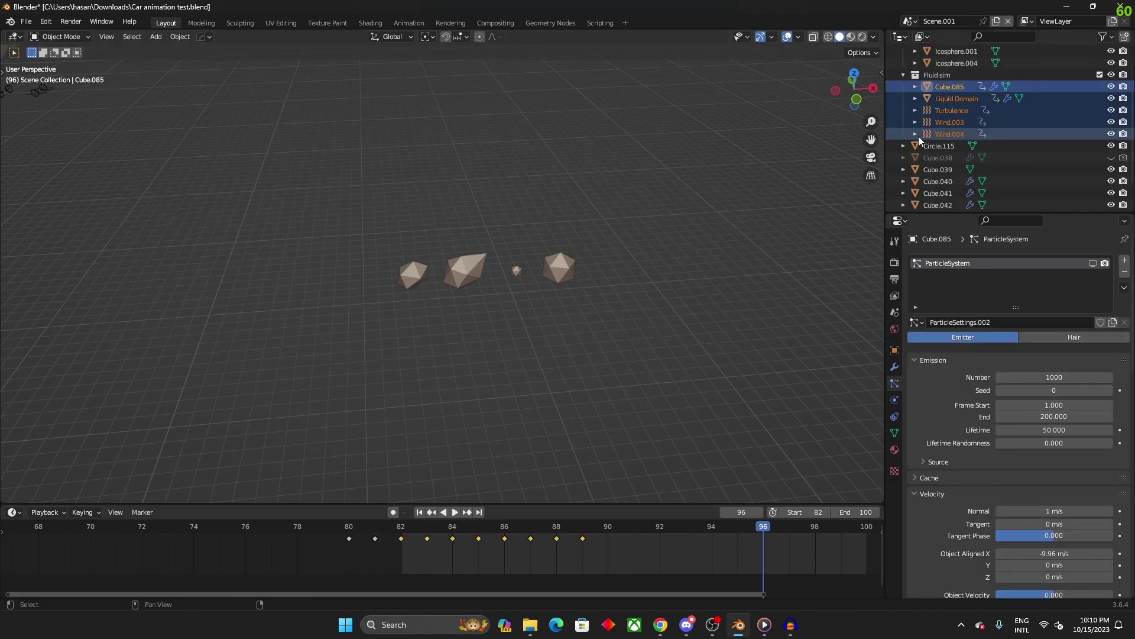
key("KP_Divide")
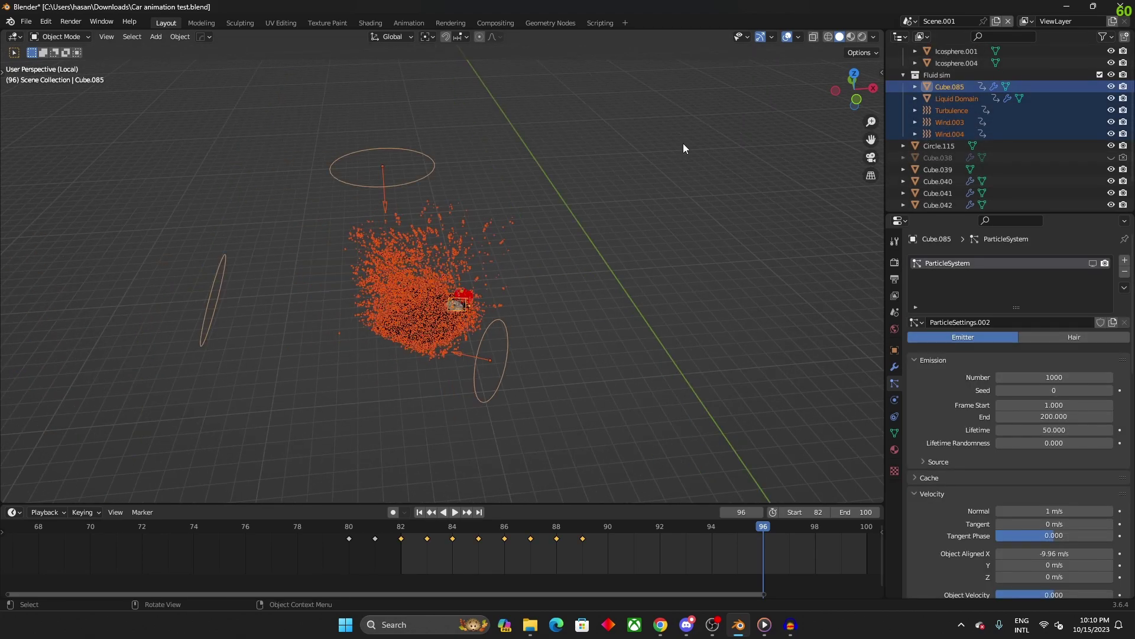
left_click(727, 226)
scroll(633, 198, "up", 6)
middle_click_drag(454, 320, 456, 288)
scroll(457, 289, "up", 5)
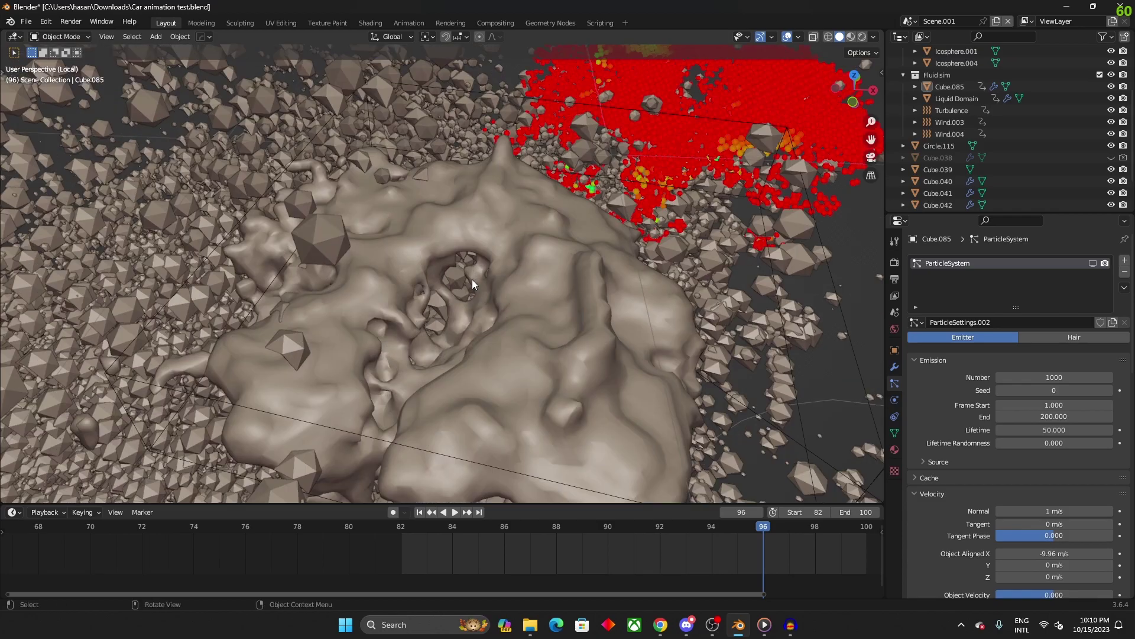
Select the Liquid Domain and examine its fluid mesh and the spray around it at close and wide range
left_click(526, 295)
scroll(509, 285, "down", 5)
scroll(485, 272, "up", 5)
scroll(491, 270, "up", 3)
scroll(481, 279, "down", 3)
middle_click_drag(481, 279, 589, 280)
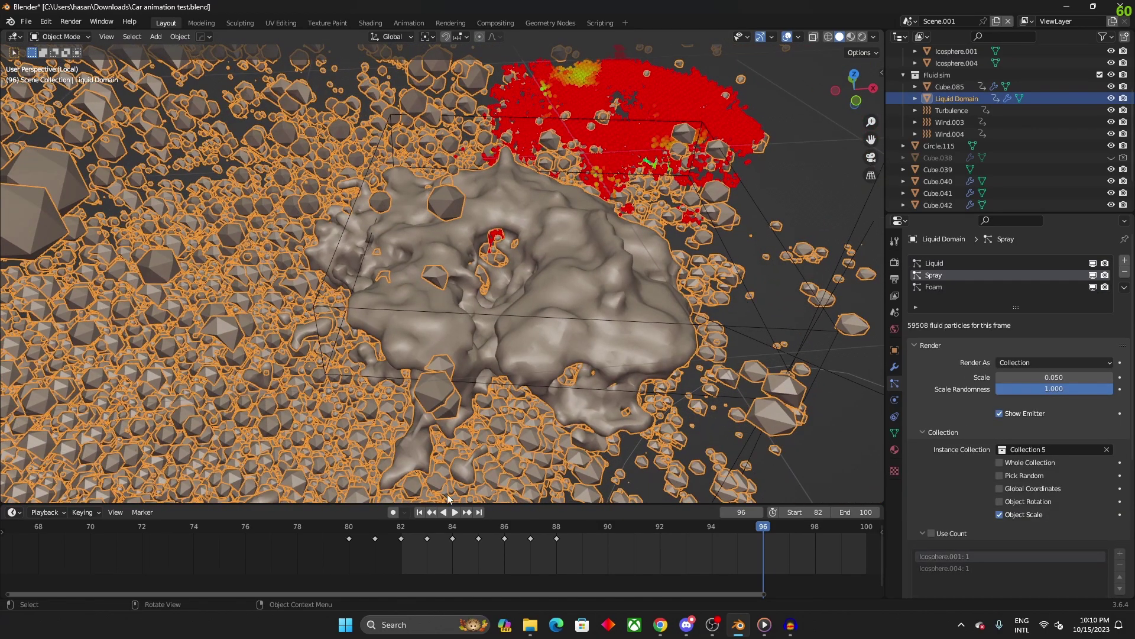
scroll(515, 334, "down", 5)
scroll(519, 327, "up", 7)
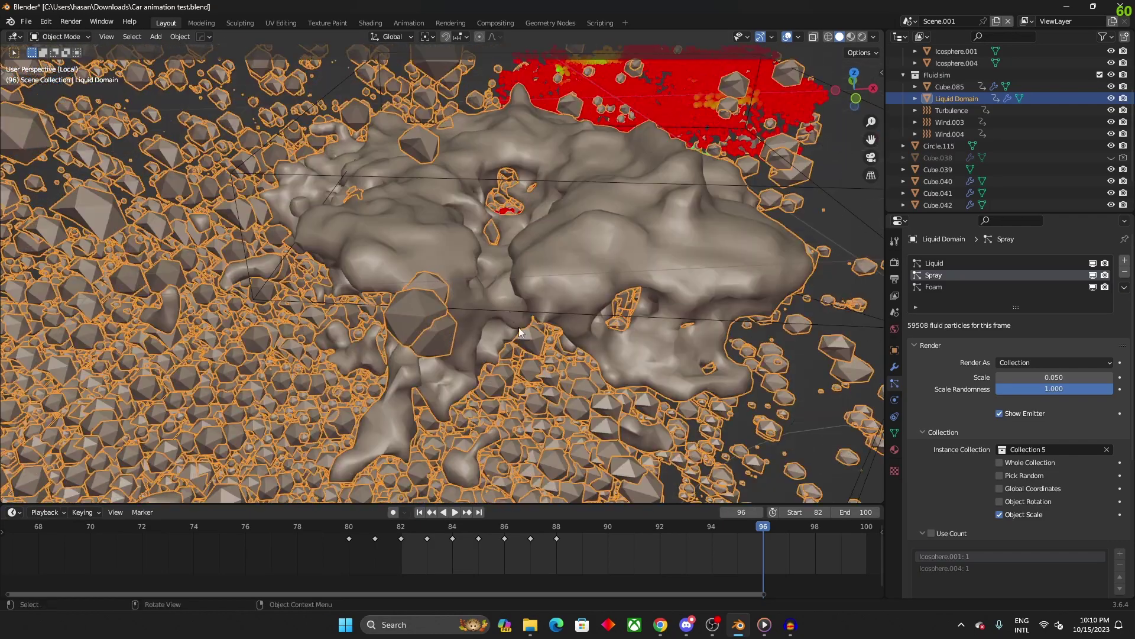
scroll(329, 426, "down", 5)
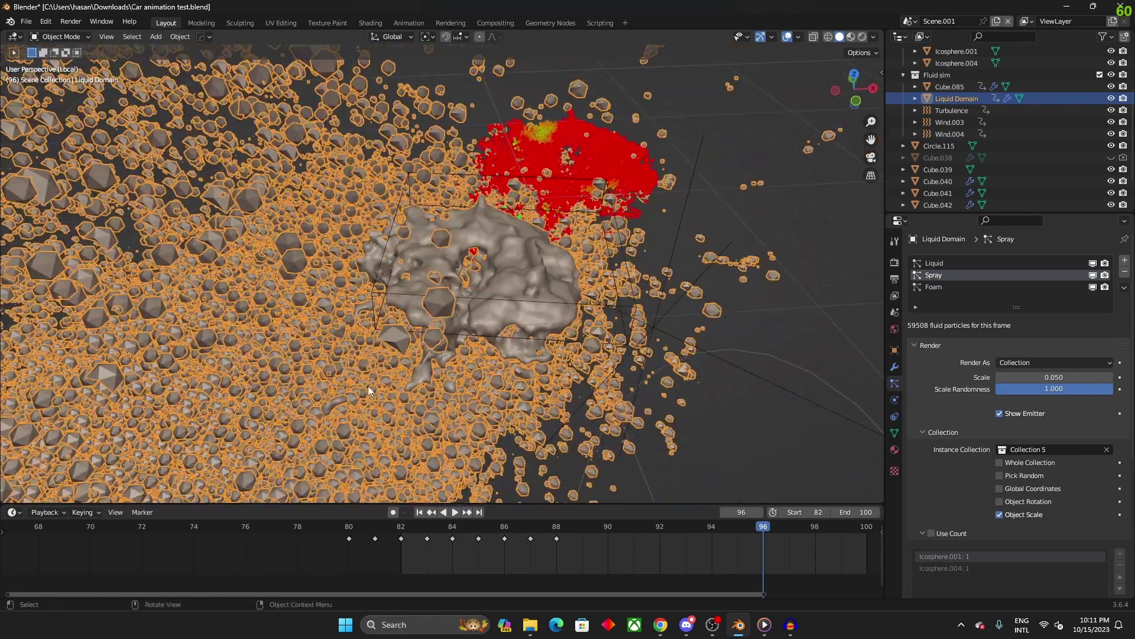
scroll(378, 370, "up", 6)
scroll(543, 363, "down", 7)
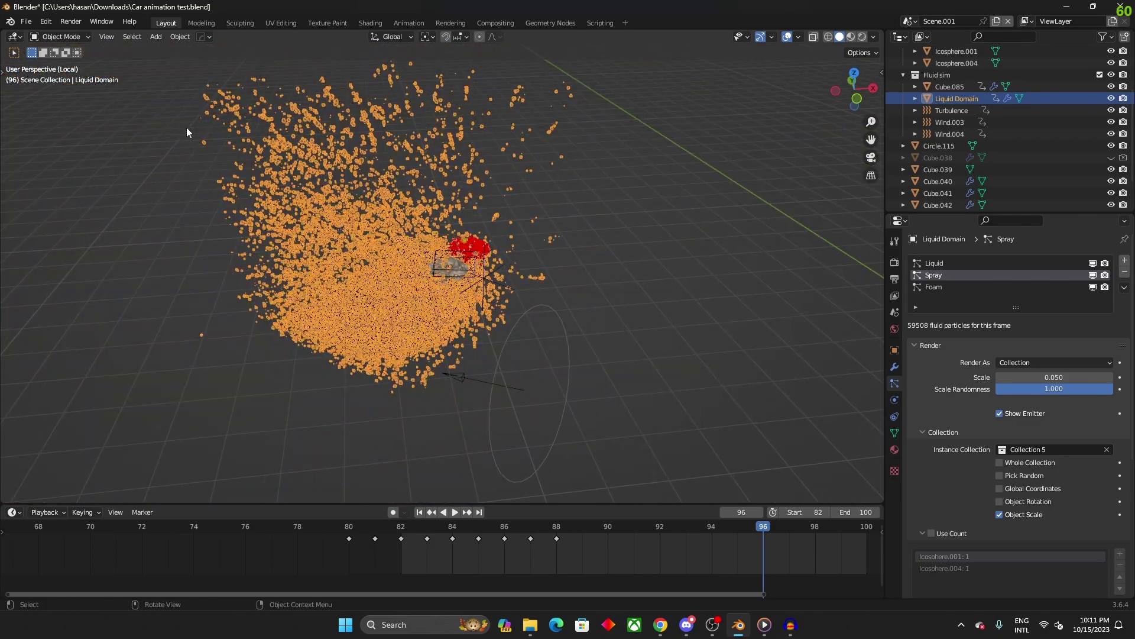
scroll(601, 234, "down", 3)
Deselect the Liquid Domain, play the simulation backwards and stop at frame 89
left_click(600, 234)
middle_click_drag(583, 211, 489, 335)
key("shift+ctrl+space")
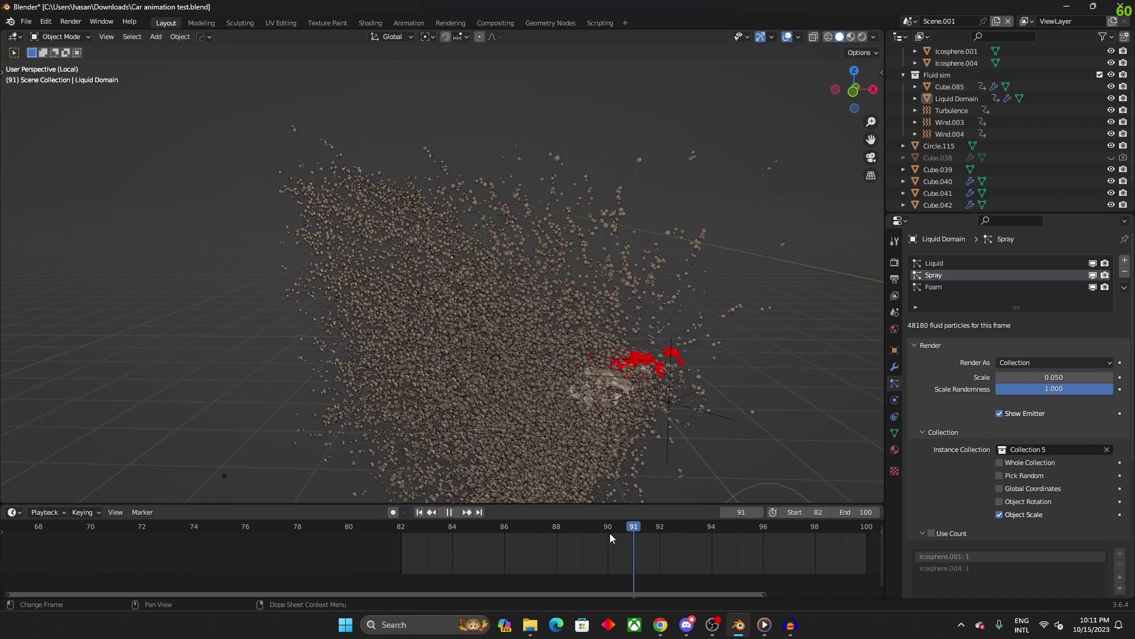
key("space")
Examine the fluid mesh, emitter area and spray spread at frame 89 from several angles and distances
scroll(526, 360, "up", 8)
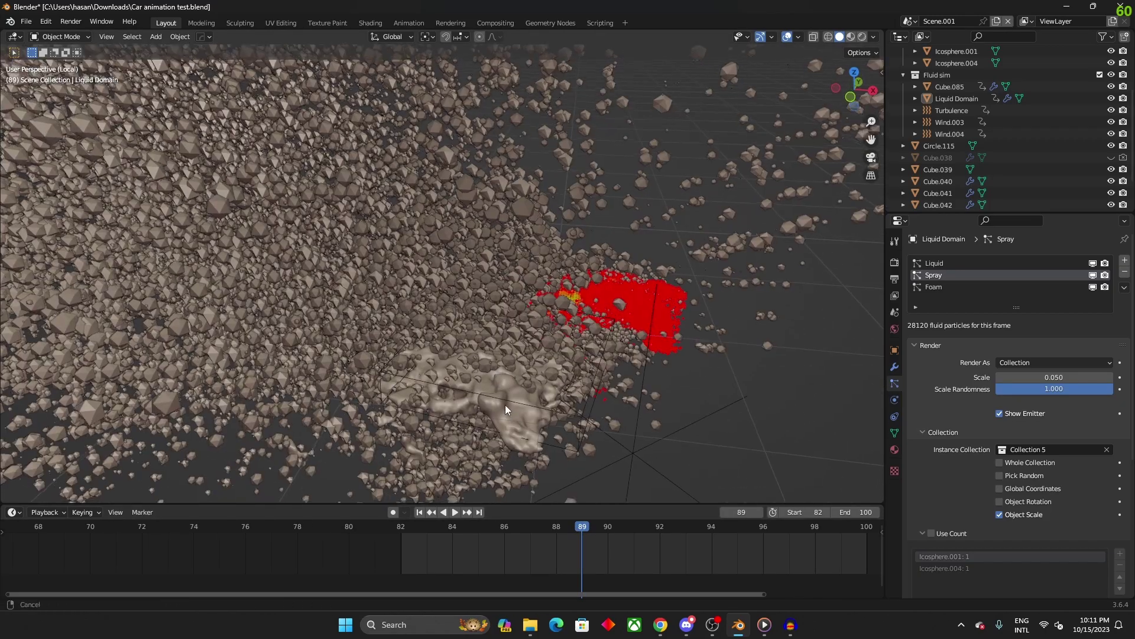
middle_click_drag(508, 412, 770, 267, "shift")
scroll(455, 302, "down", 4)
scroll(410, 299, "up", 6)
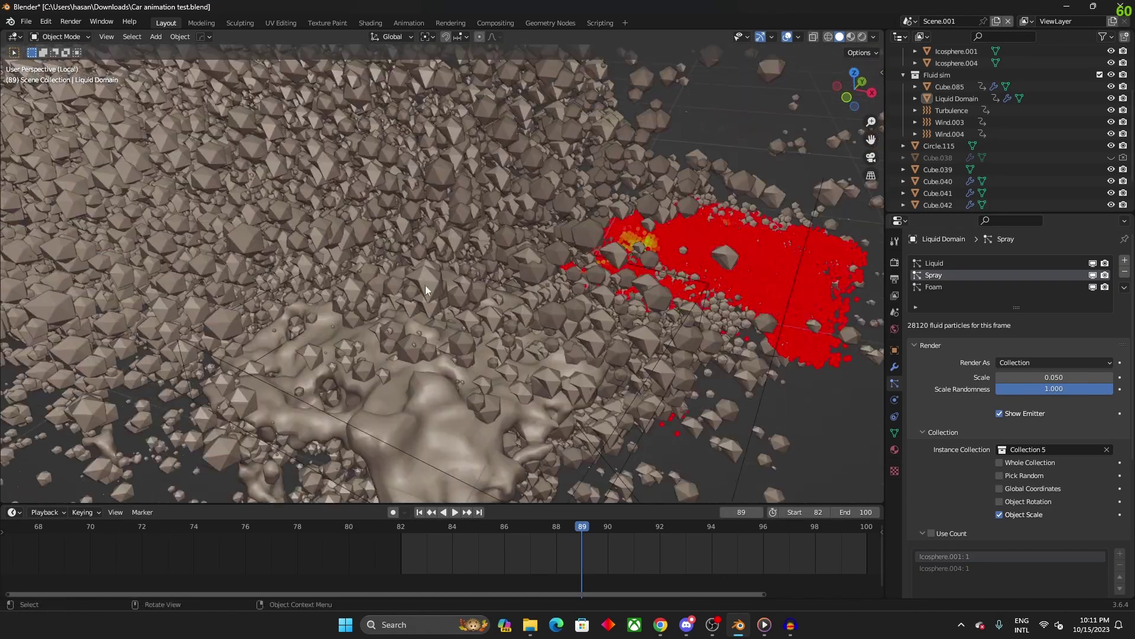
scroll(441, 318, "down", 5)
scroll(472, 315, "down", 5)
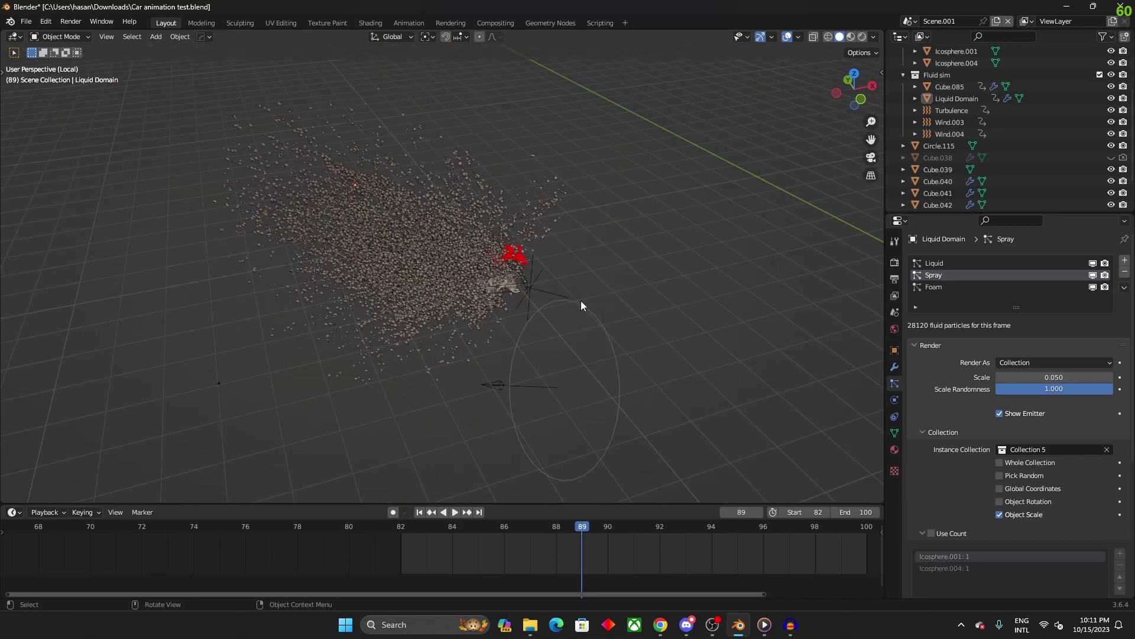
middle_click_drag(36, 255, 414, 332)
scroll(412, 330, "up", 5)
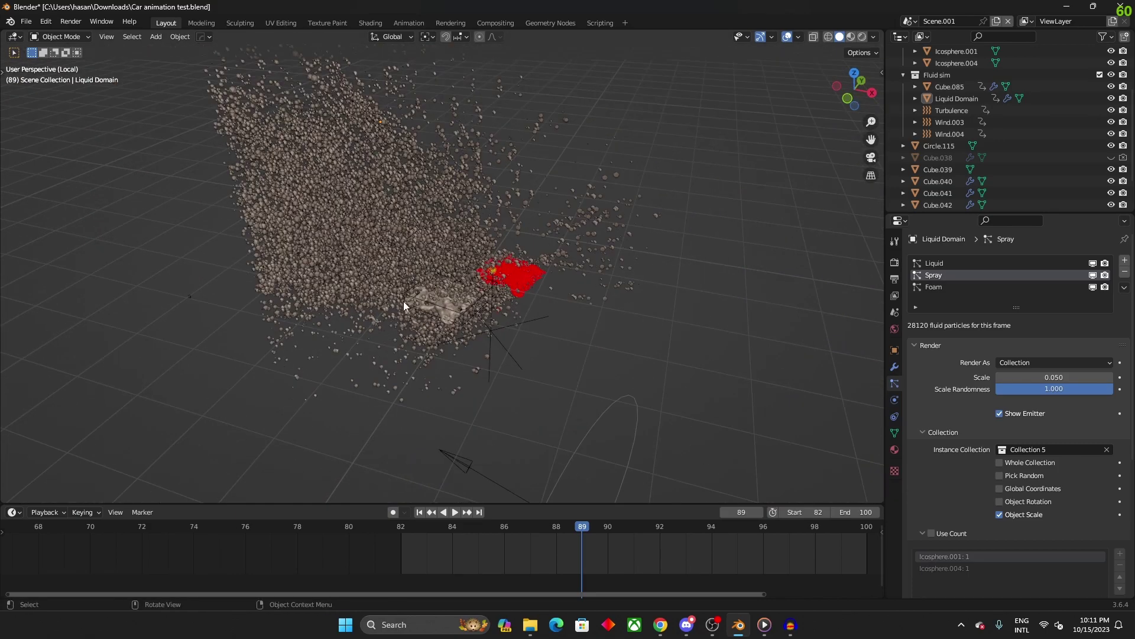
middle_click_drag(393, 286, 505, 372, "shift")
scroll(597, 337, "down", 4)
scroll(644, 328, "up", 3)
scroll(522, 351, "up", 4)
scroll(522, 352, "down", 4)
Switch the viewport to Rendered shading and view the spray with nothing selected
key("z")
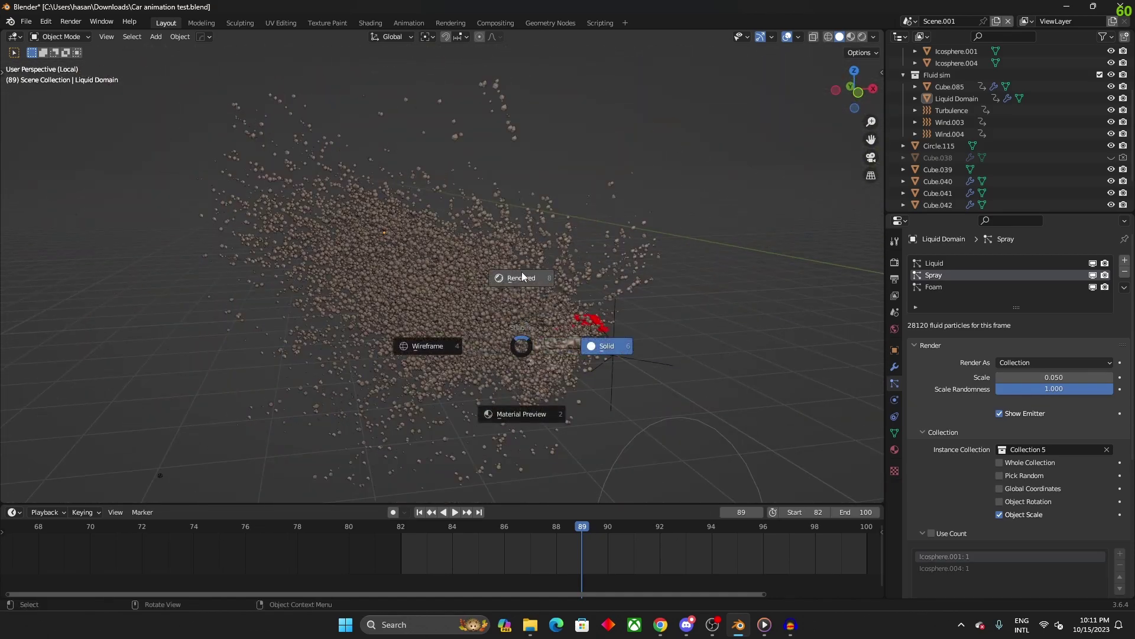
left_click(522, 278)
left_click(494, 297)
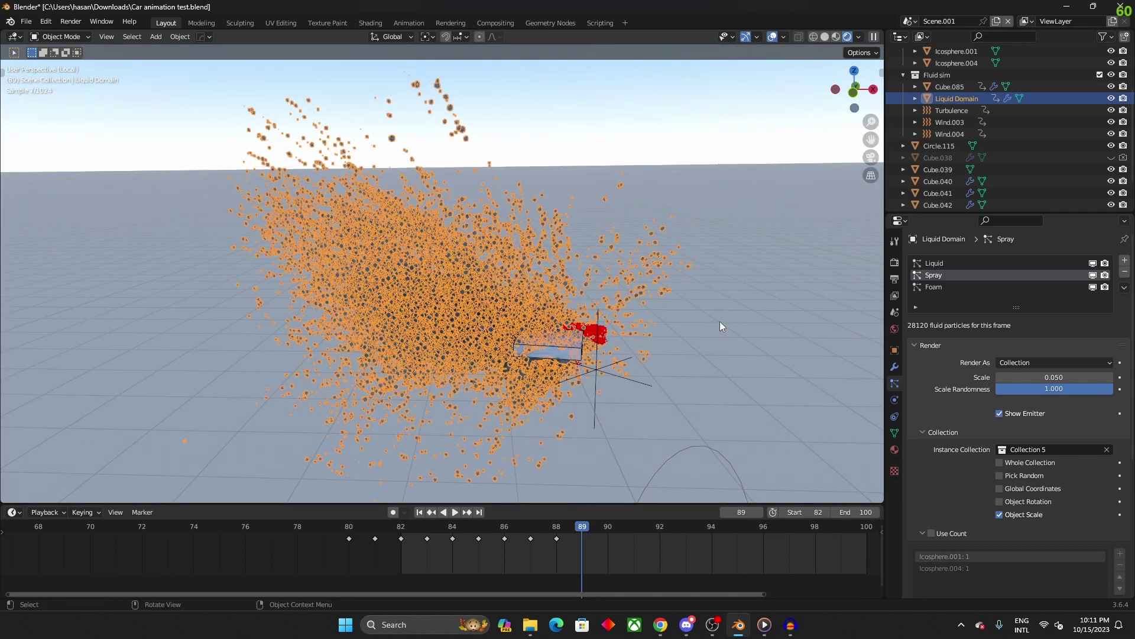
left_click(712, 333)
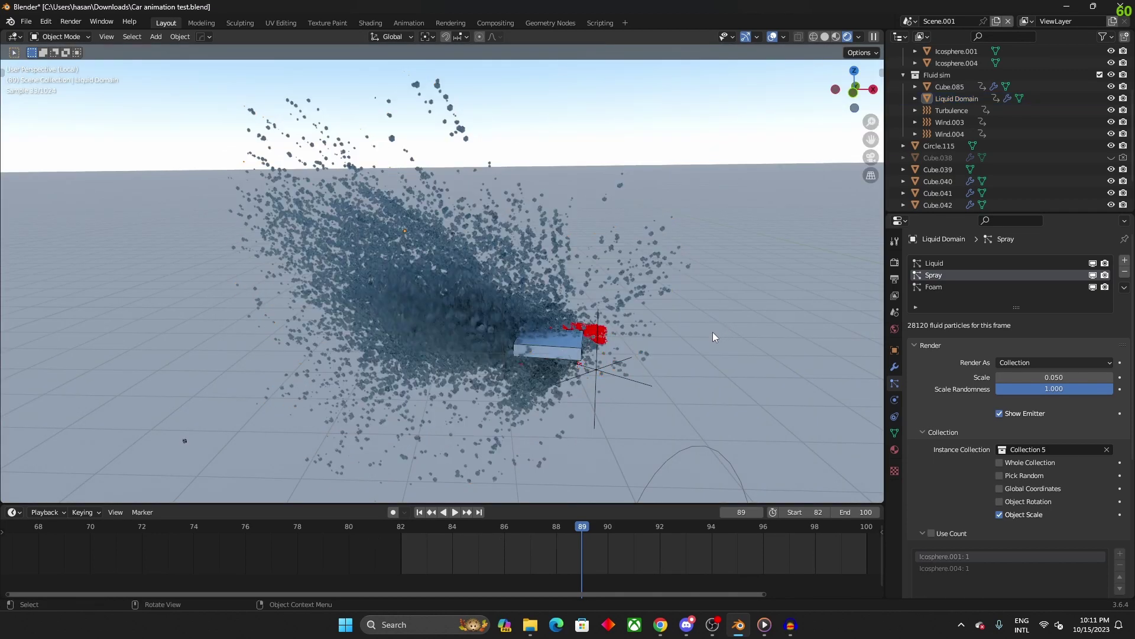
Select the Liquid Domain again and change the properties area into a Shader Editor showing the Liquid Domain Material
left_click(400, 278)
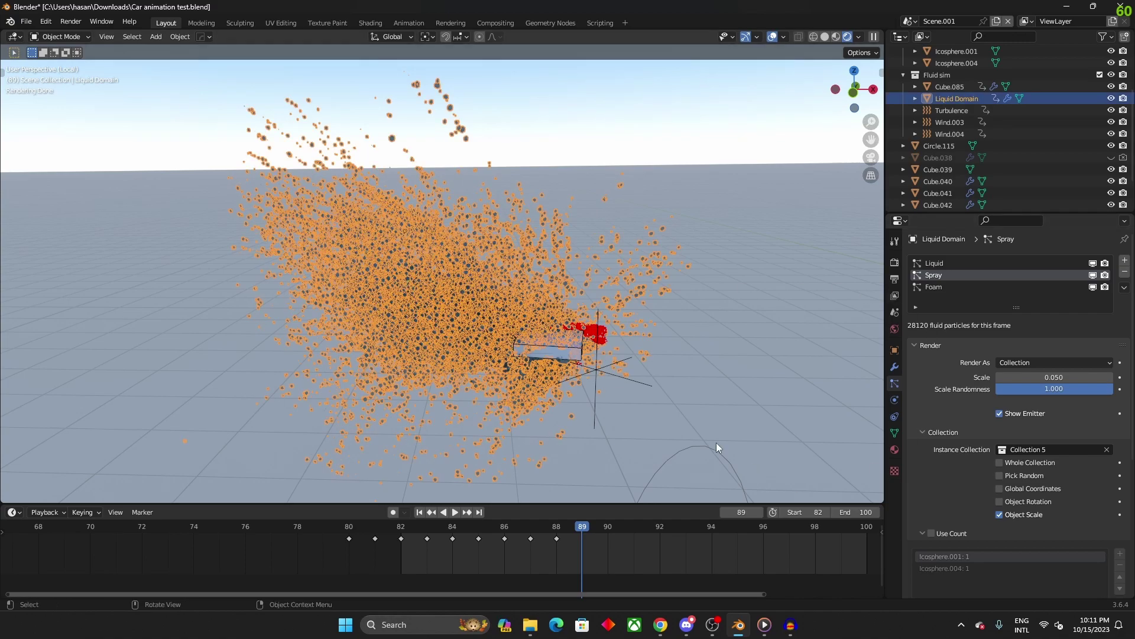
left_click(819, 385)
key("ctrl+z")
left_click(901, 221)
left_click(538, 333)
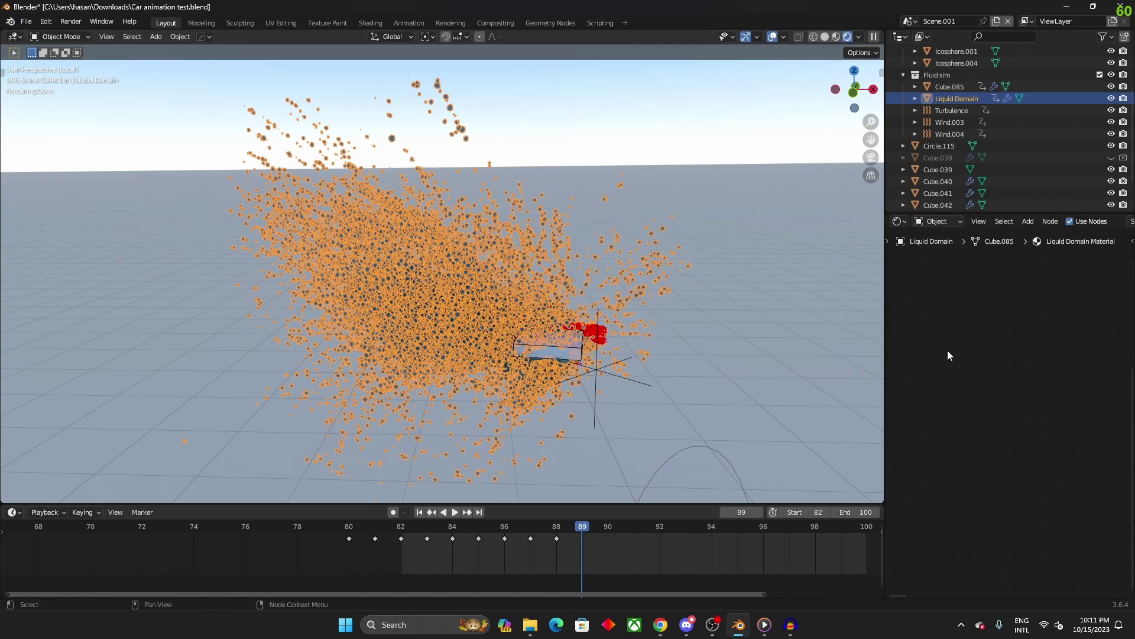
Frame the Liquid Domain Material's node tree and examine its Volume Absorption and Glass BSDF nodes
key("Home")
scroll(1013, 324, "up", 2)
middle_click_drag(972, 343, 1057, 356)
scroll(977, 439, "down", 2)
scroll(1000, 441, "up", 3)
scroll(1011, 424, "up", 1)
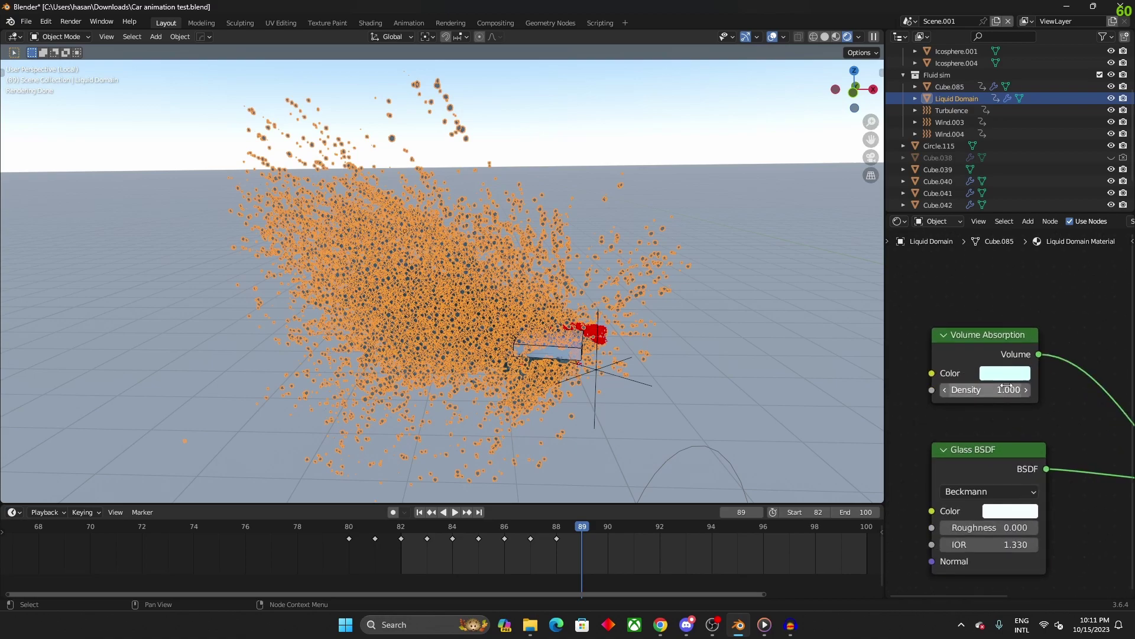
Deselect the Liquid Domain and examine the rendered spray from closer and farther away, with its Volume Absorption and Glass BSDF nodes displayed
left_click(700, 344)
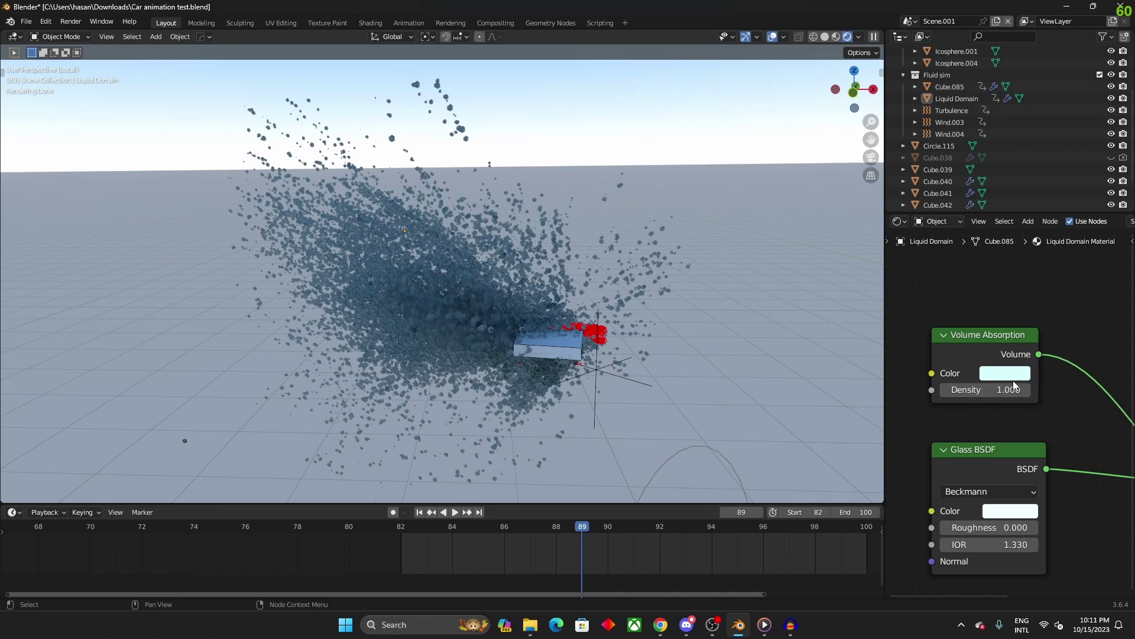
middle_click_drag(397, 301, 413, 298)
scroll(413, 298, "up", 1)
mouse_move(954, 339)
left_mouse_down()
mouse_move(968, 339)
mouse_move(956, 338)
left_mouse_up()
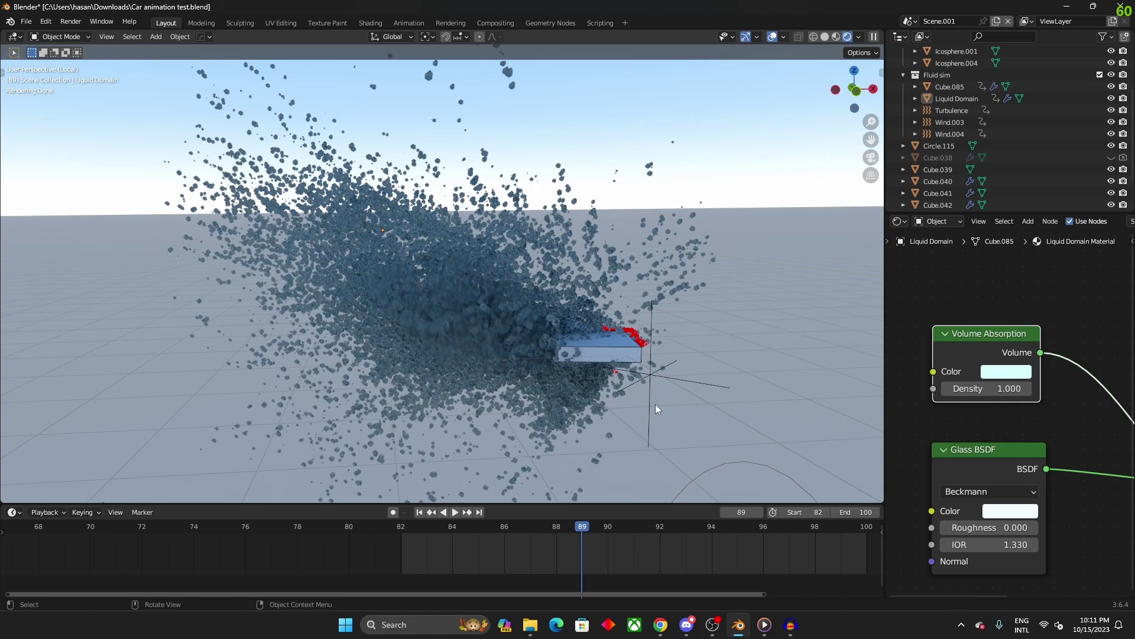
mouse_move(984, 472)
left_mouse_down()
mouse_move(955, 475)
mouse_move(985, 473)
left_mouse_up()
mouse_move(479, 309)
middle_mouse_down()
mouse_move(679, 338)
mouse_move(477, 322)
mouse_move(491, 318)
middle_mouse_up()
scroll(648, 404, "down", 5)
middle_click_drag(648, 403, 663, 540)
Switch to Media Player and play the rendered clip "Water spray test 30080-0100" from its beginning
left_click(767, 625)
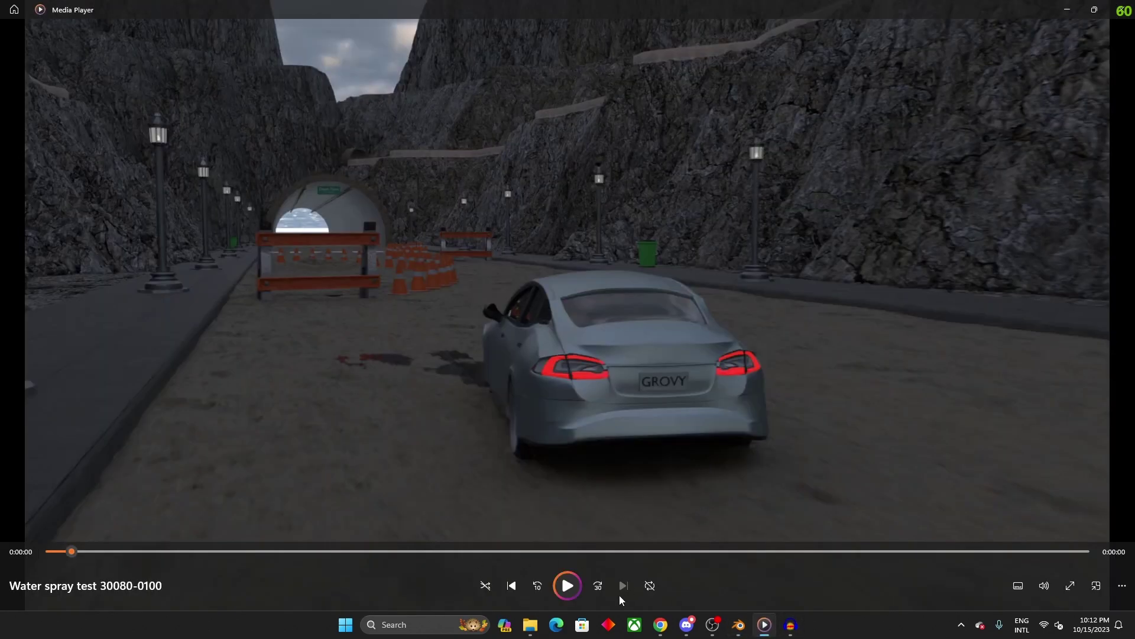
left_click(559, 592)
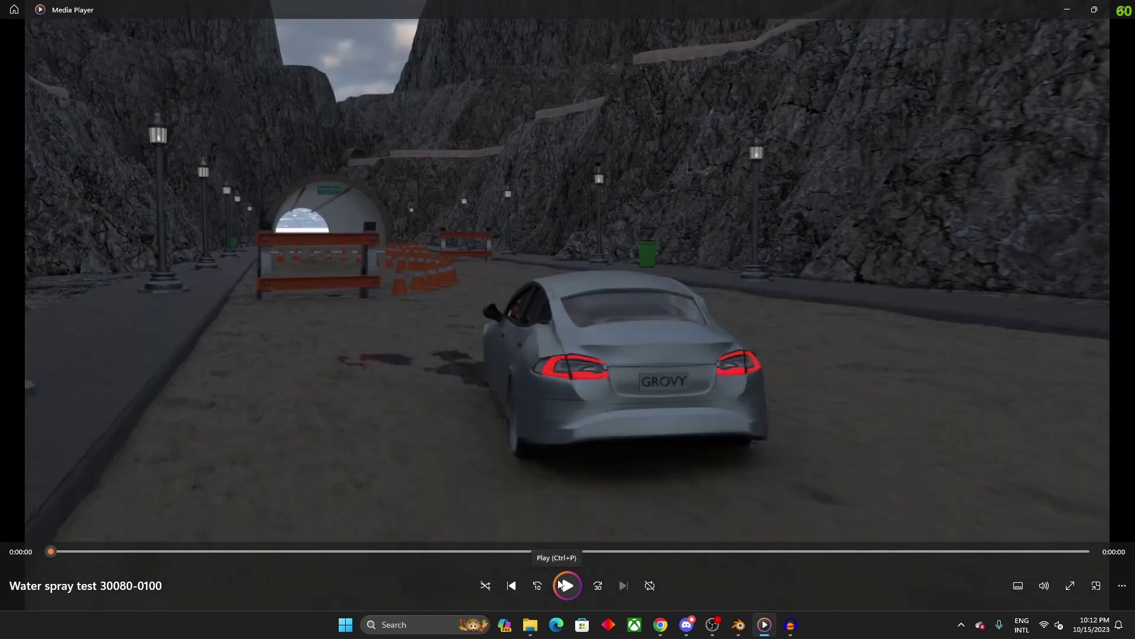
left_click_drag(51, 551, 1110, 509)
left_click_drag(51, 551, 71, 414)
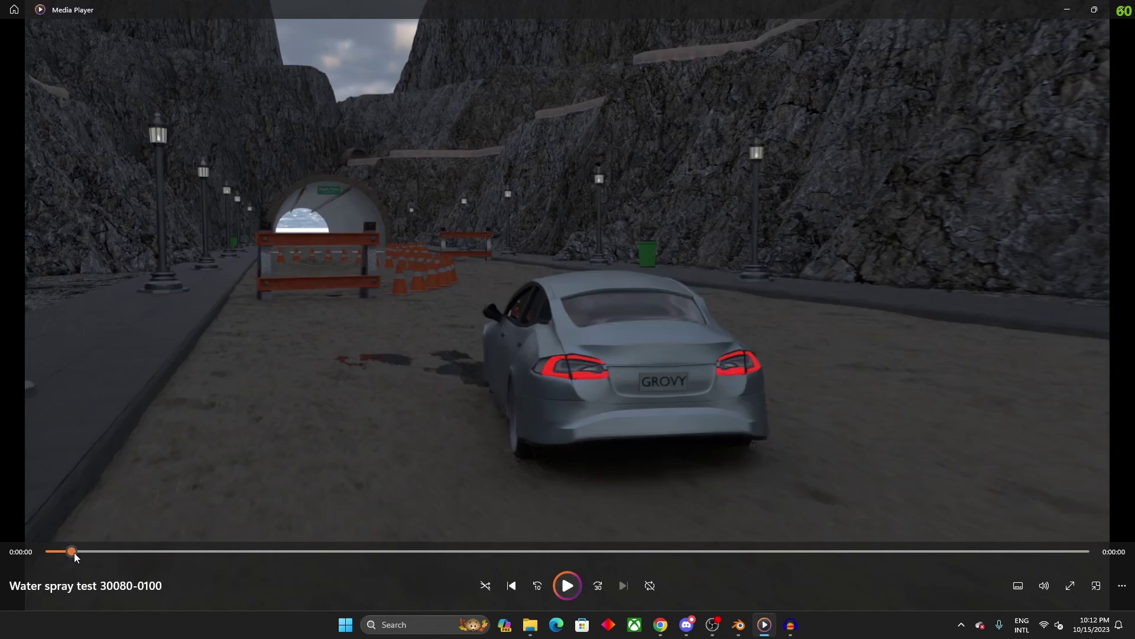
Scrub forward and back through the middle of the clip to inspect the spray behind the car's wheel
left_click_drag(75, 553, 710, 577)
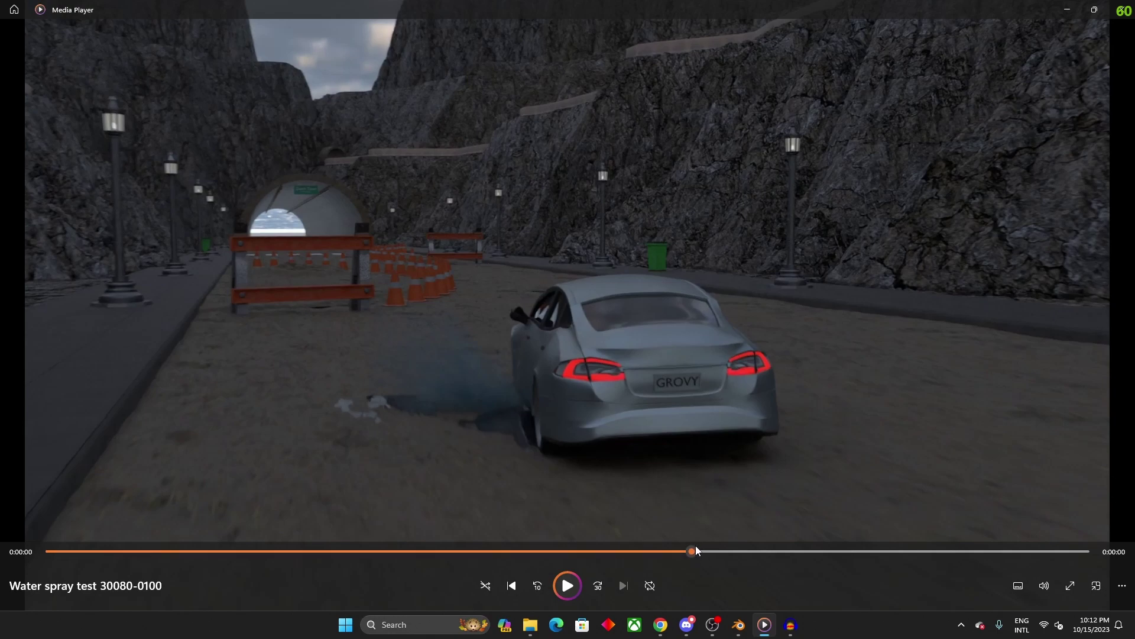
left_click_drag(689, 550, 646, 558)
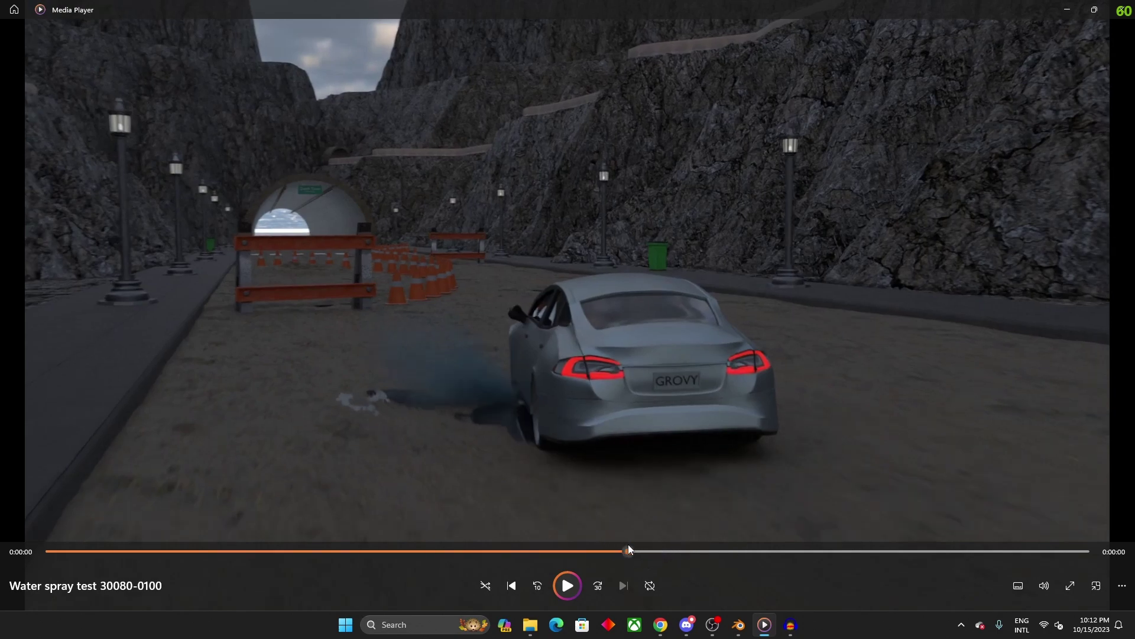
left_click_drag(692, 557, 757, 566)
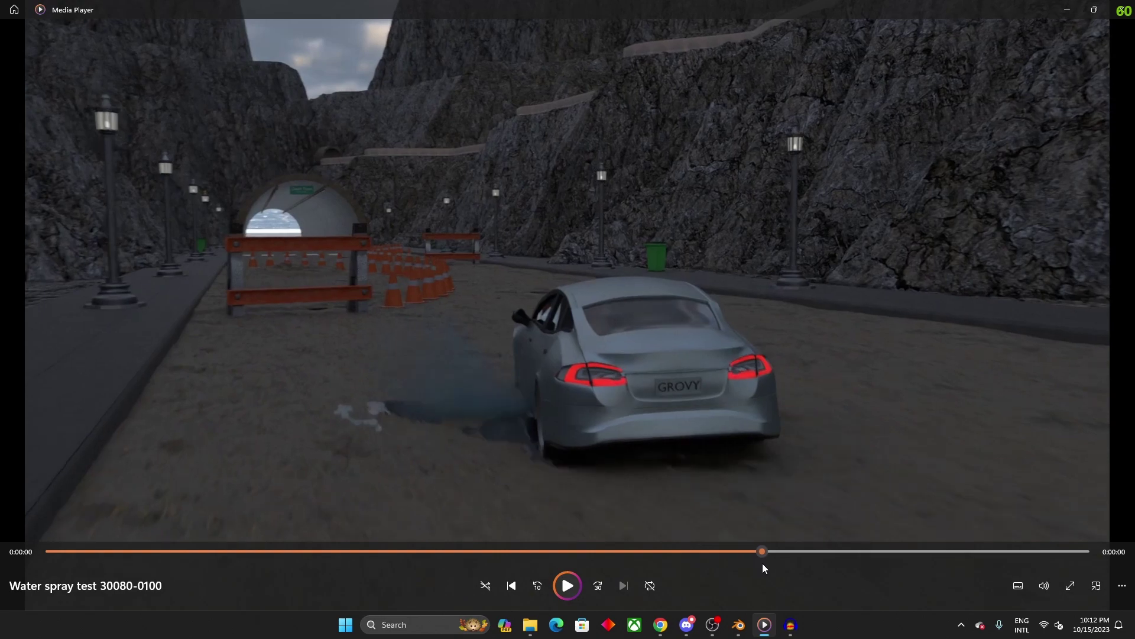
left_click_drag(813, 568, 839, 541)
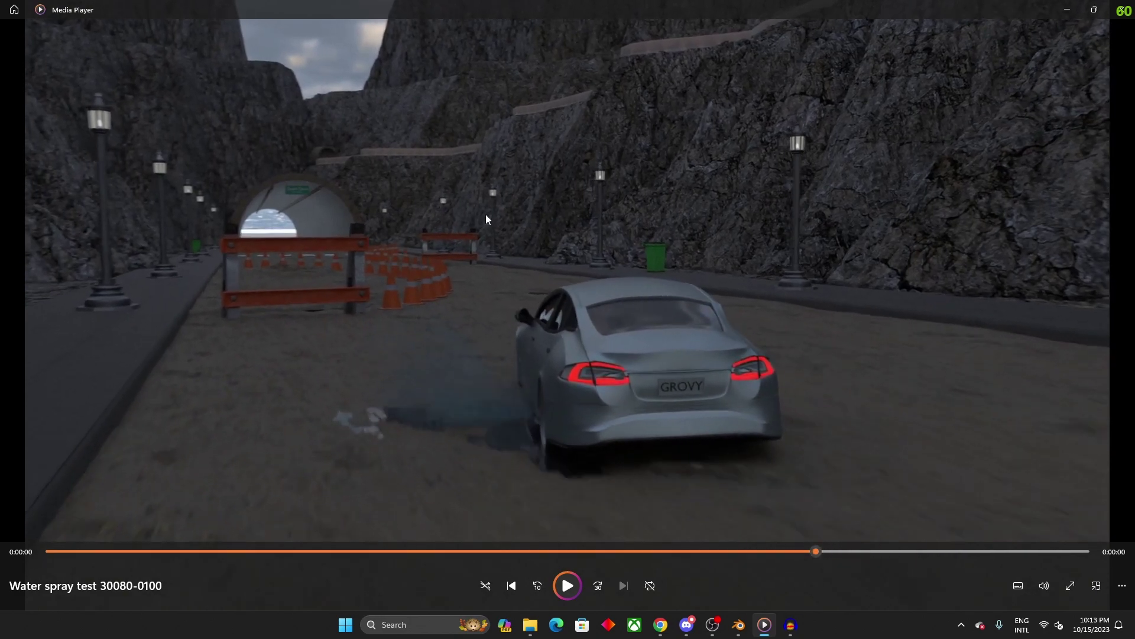
Switch to Blender and select the Wind.004 force field above the spray
left_click(739, 624)
left_click(416, 98)
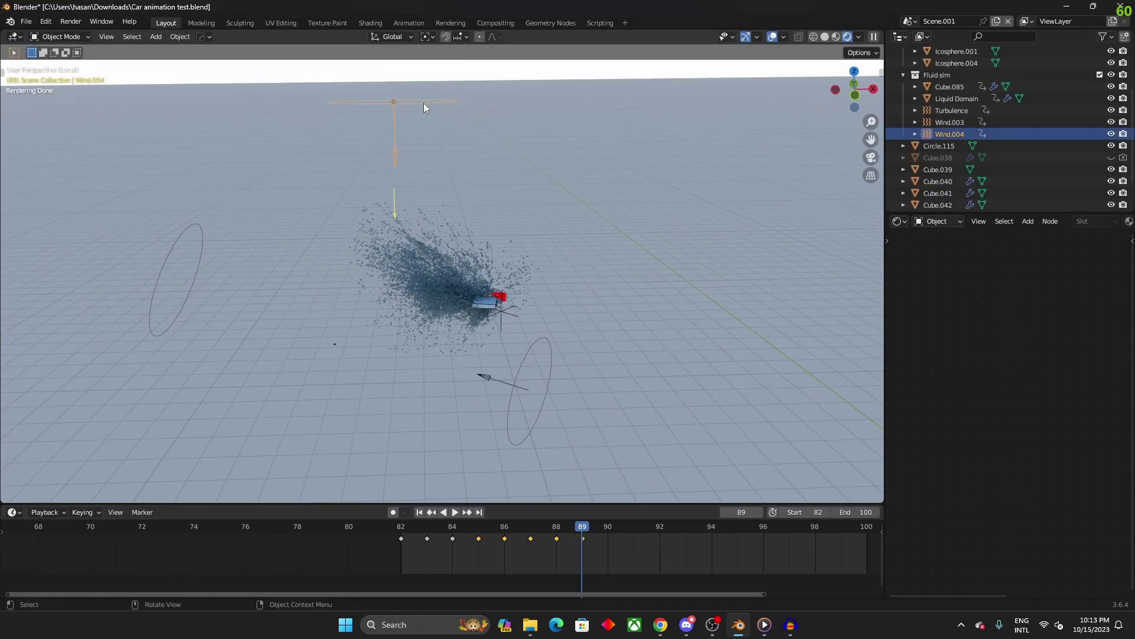
Return to Media Player and scrub through the last part of the clip to examine how the spray disperses
key("alt+Tab")
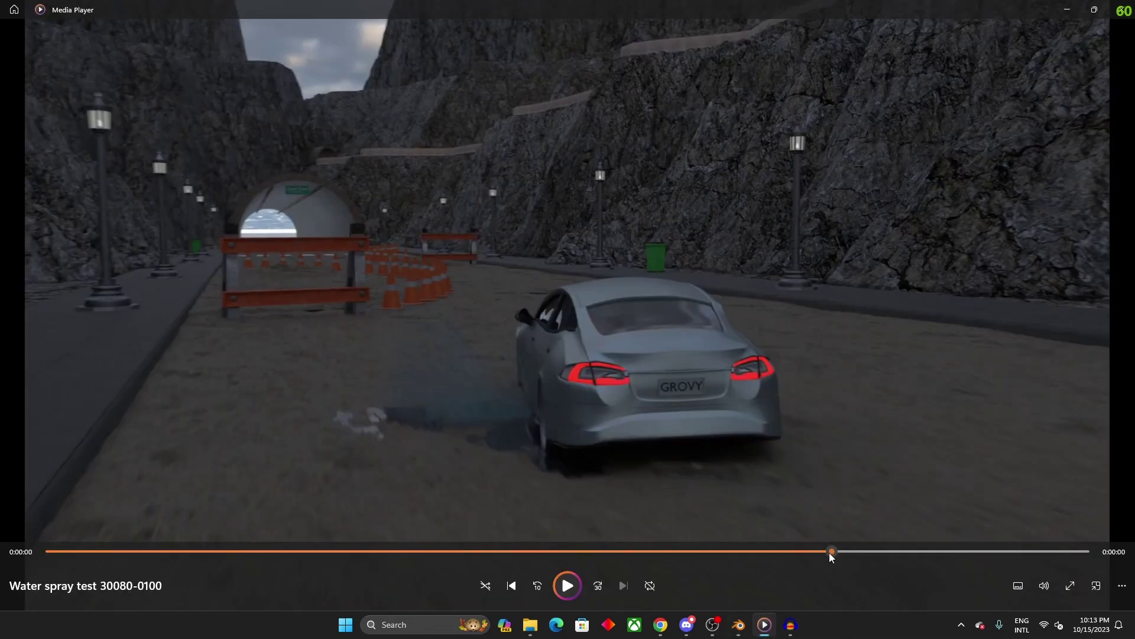
left_click_drag(870, 551, 878, 552)
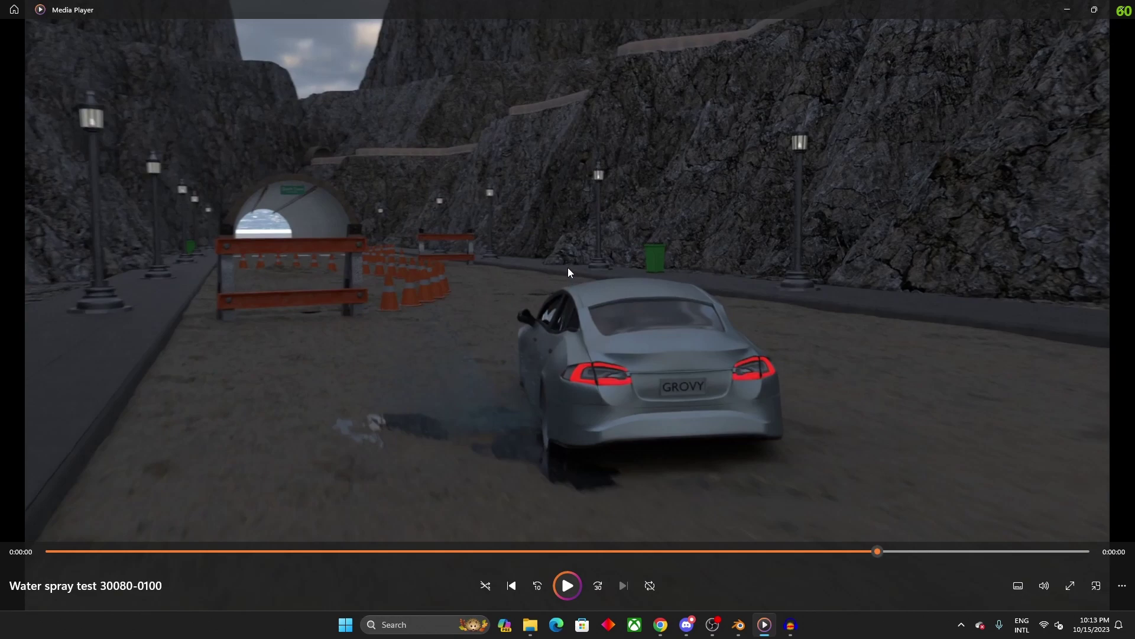
left_click_drag(904, 552, 1059, 551)
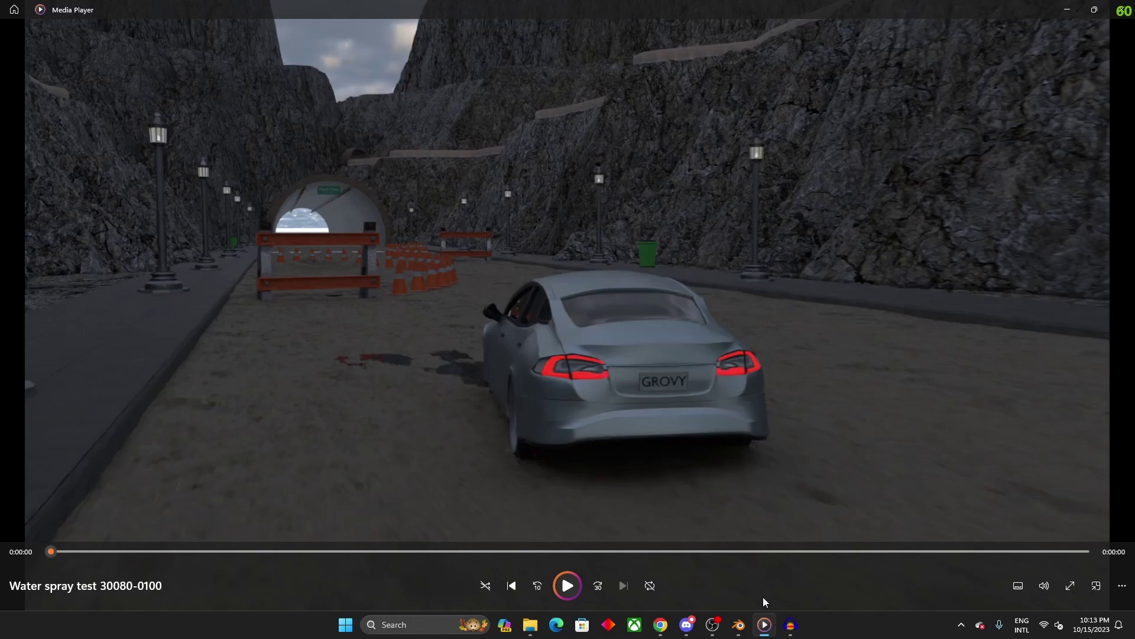
Switch back to Blender and examine the spray and the surrounding wind force fields from the side and from above
left_click(763, 624)
middle_click_drag(597, 384, 424, 237)
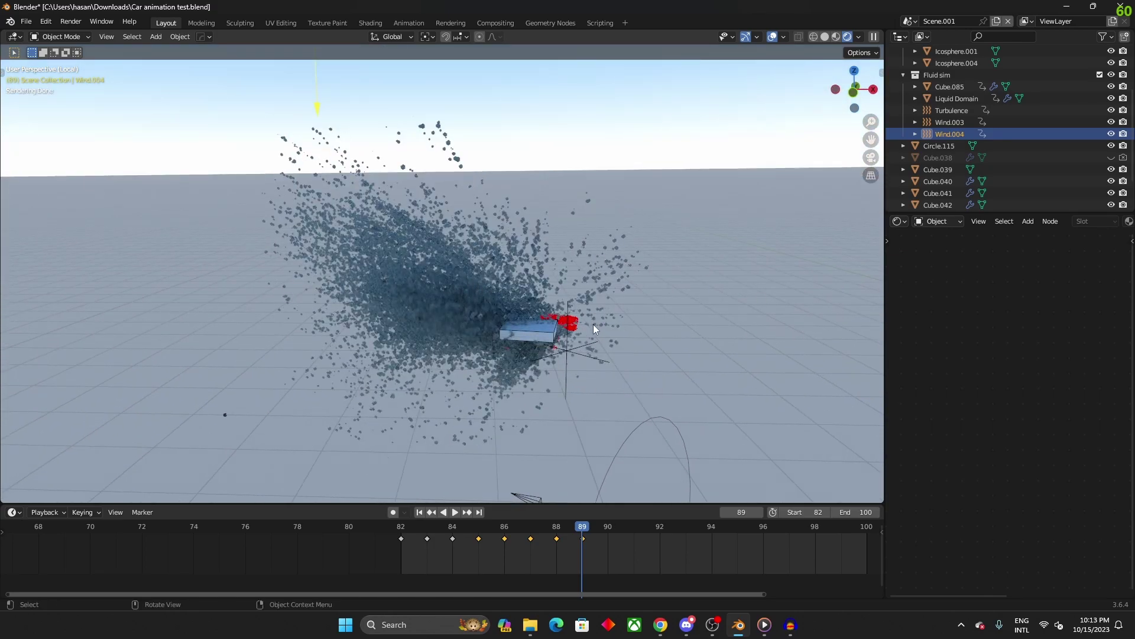
scroll(593, 324, "down", 3)
middle_click_drag(597, 330, 572, 332)
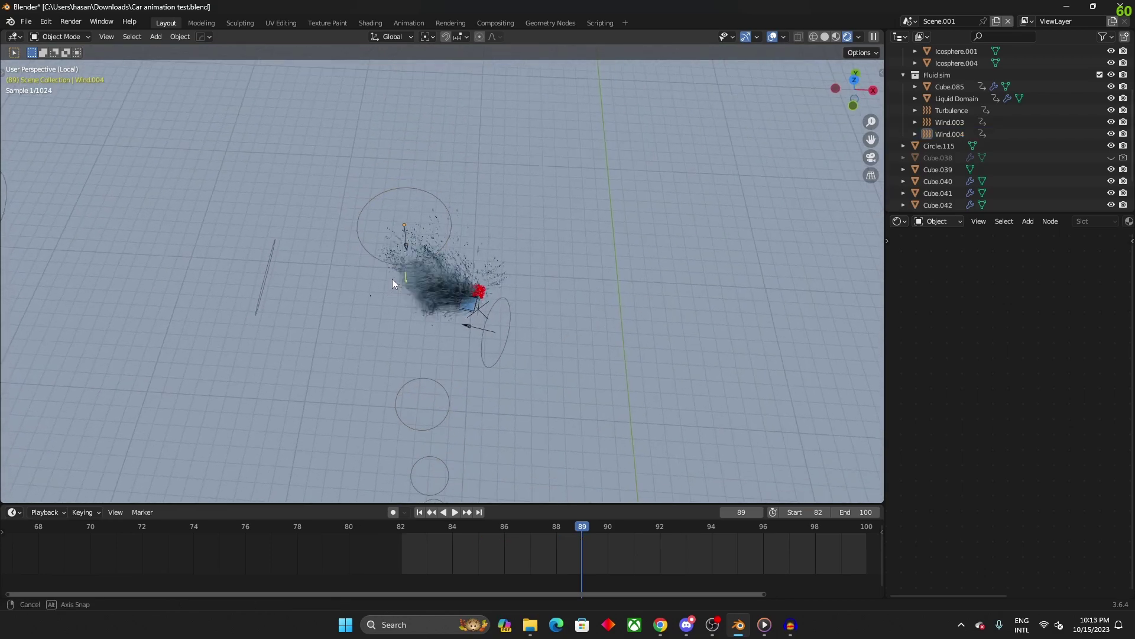
scroll(410, 266, "up", 3)
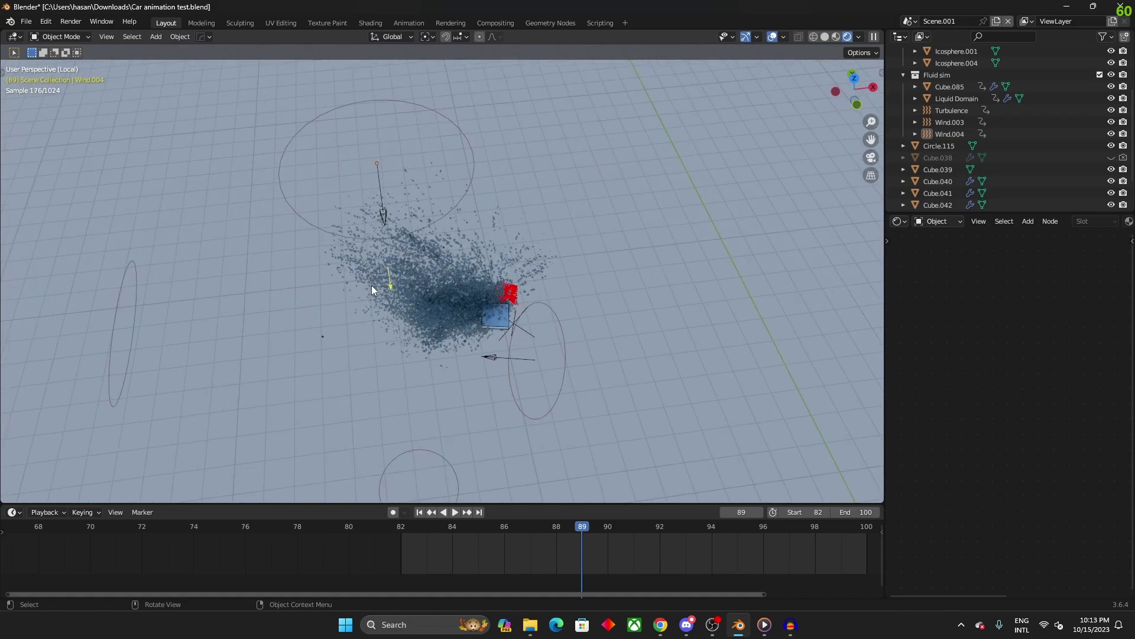